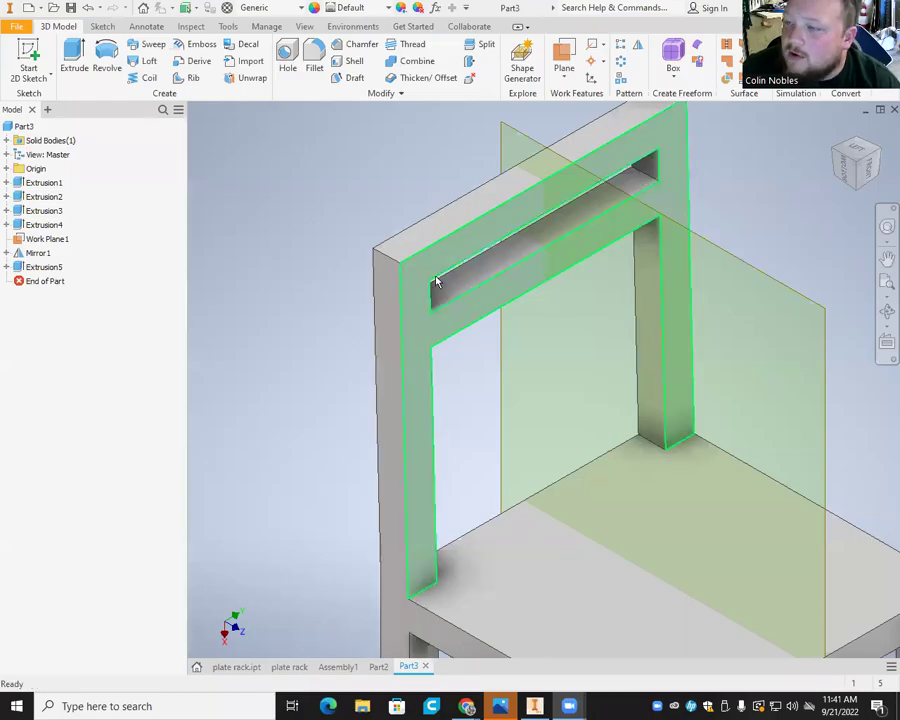
# Examine the finished chair model's backrest, seat and legs from the side and in the isometric view
pyautogui.scroll(-5, 407, 307)
pyautogui.scroll(3, 484, 408)
pyautogui.scroll(4, 490, 385)
pyautogui.scroll(-4, 483, 362)
pyautogui.click(849, 172)
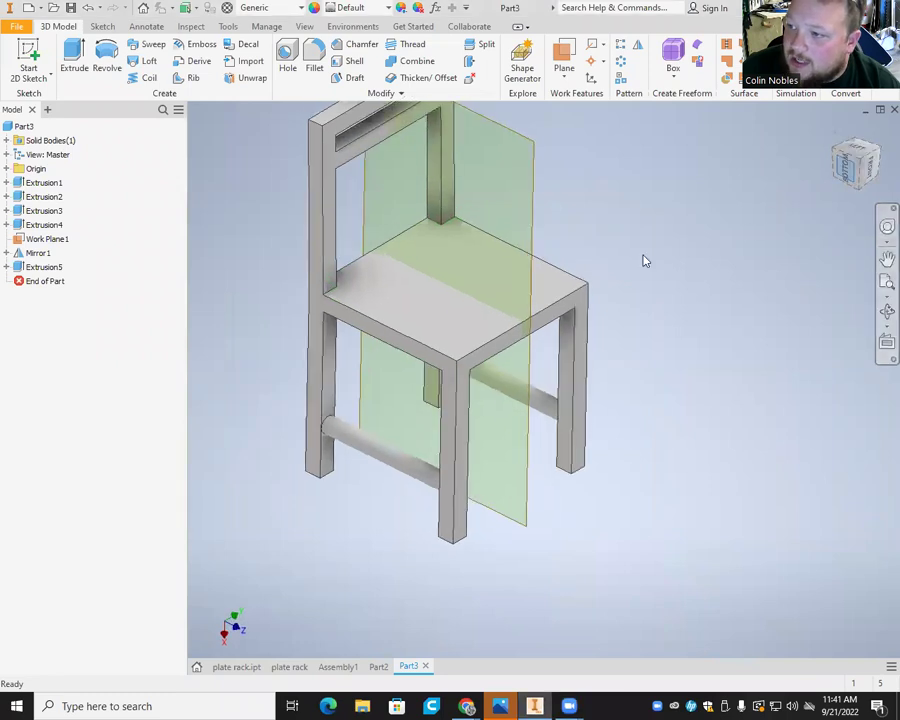
pyautogui.scroll(4, 420, 382)
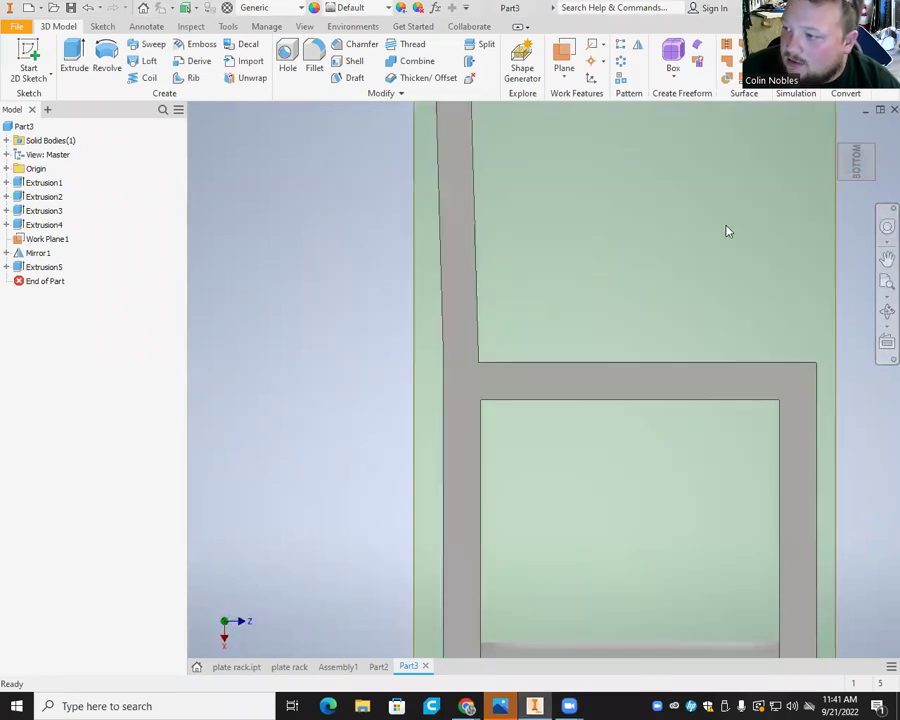
pyautogui.click(874, 150)
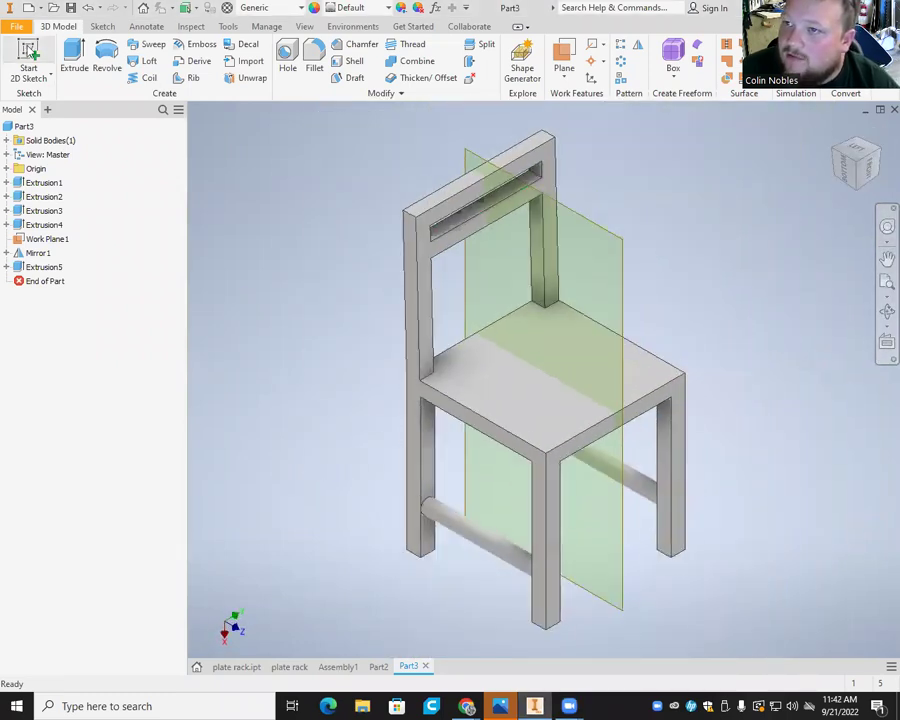
# Create a new part from the Standard.ipt template
pyautogui.click(36, 30)
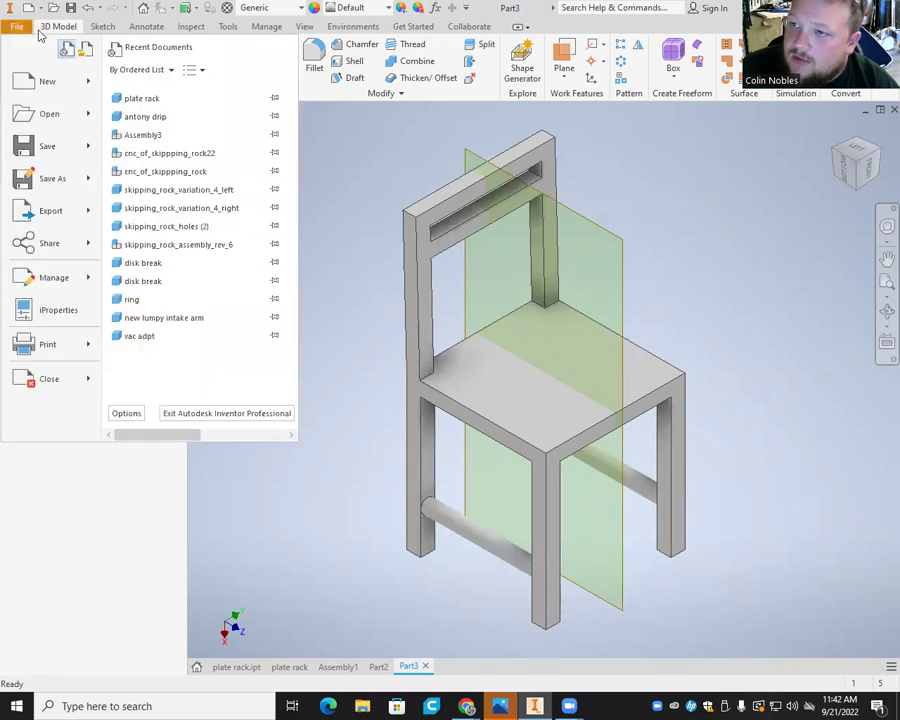
pyautogui.click(36, 81)
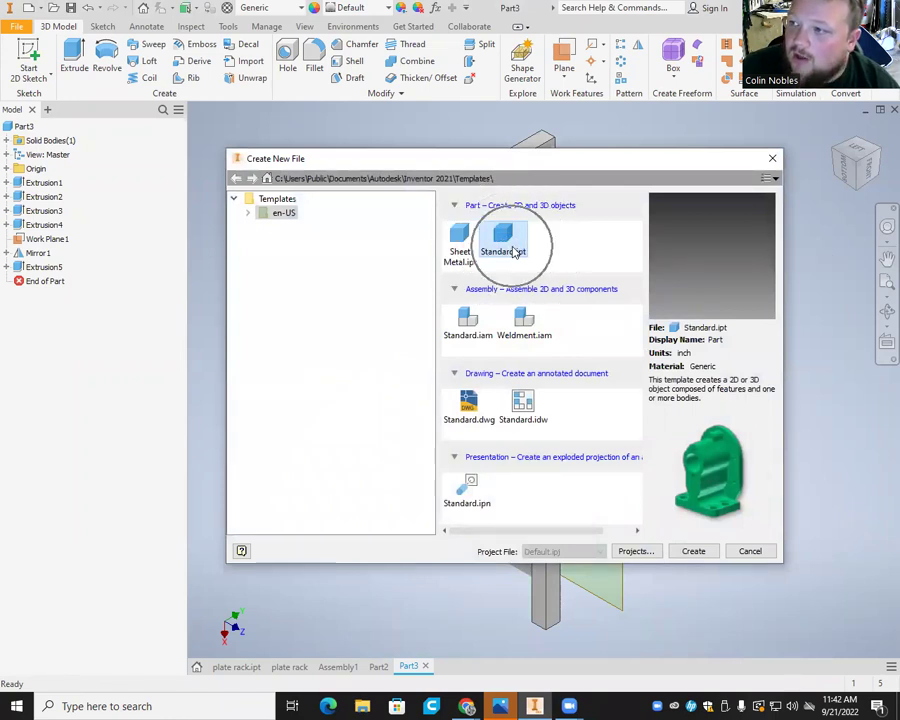
pyautogui.click(513, 252)
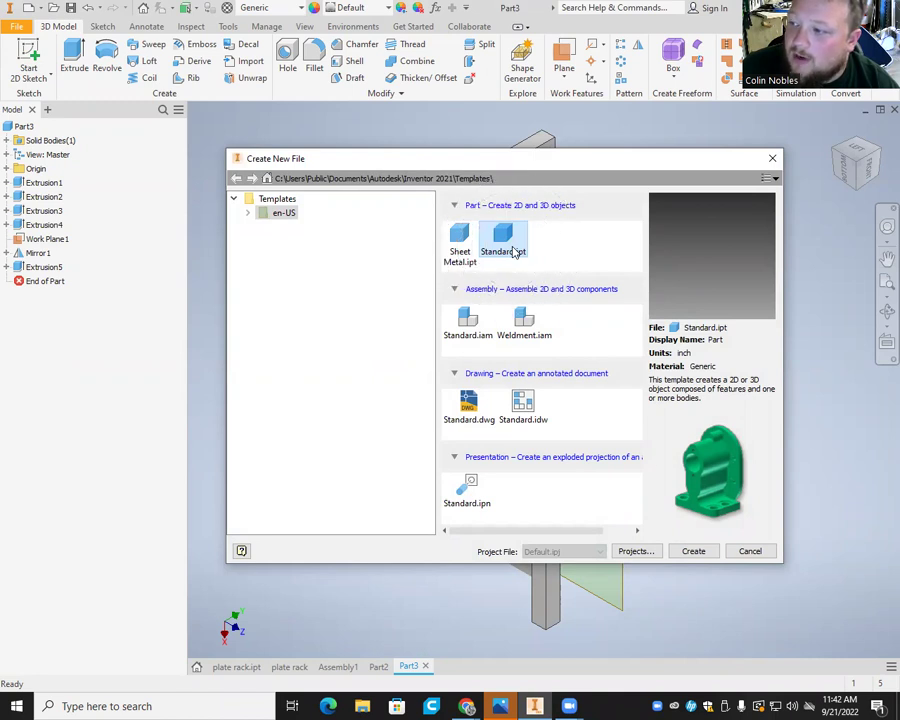
pyautogui.click(701, 552)
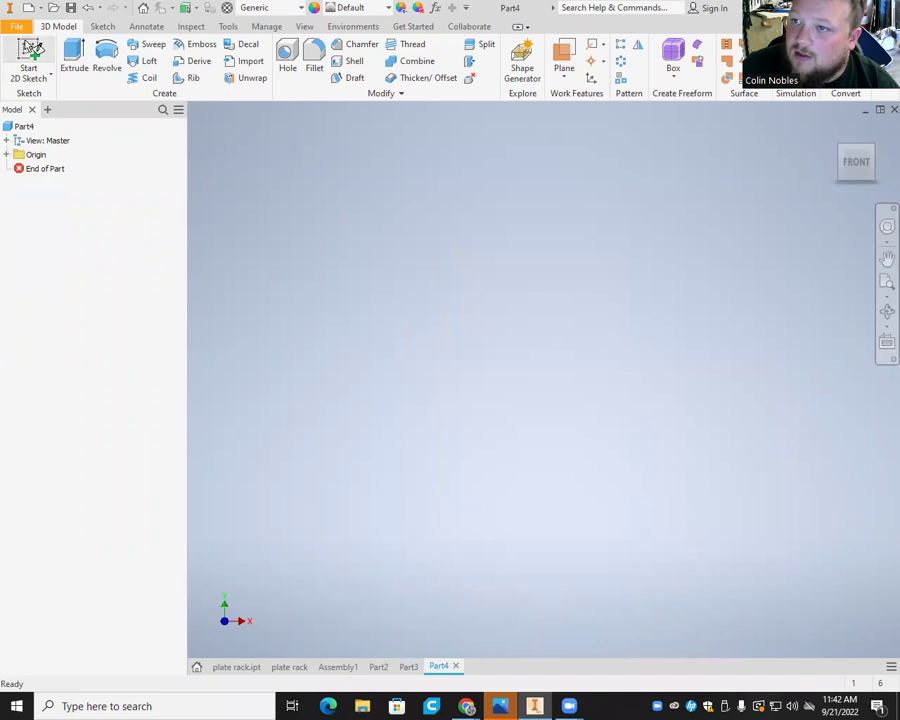
# Start a sketch on the XY plane and draw a three-point rectangle about 1 in wide around the origin
pyautogui.click(31, 52)
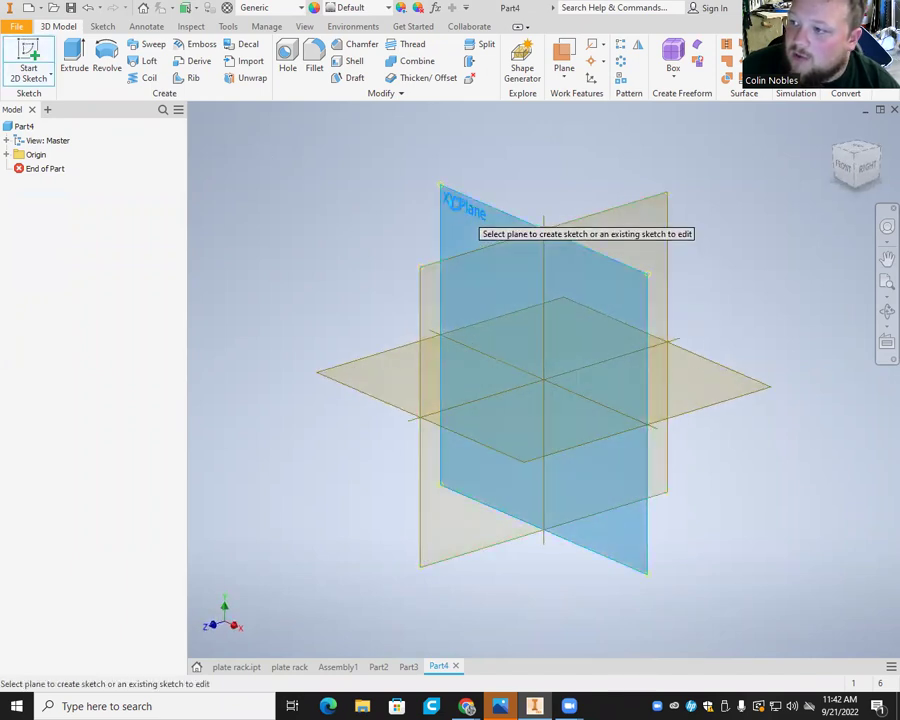
pyautogui.click(460, 209)
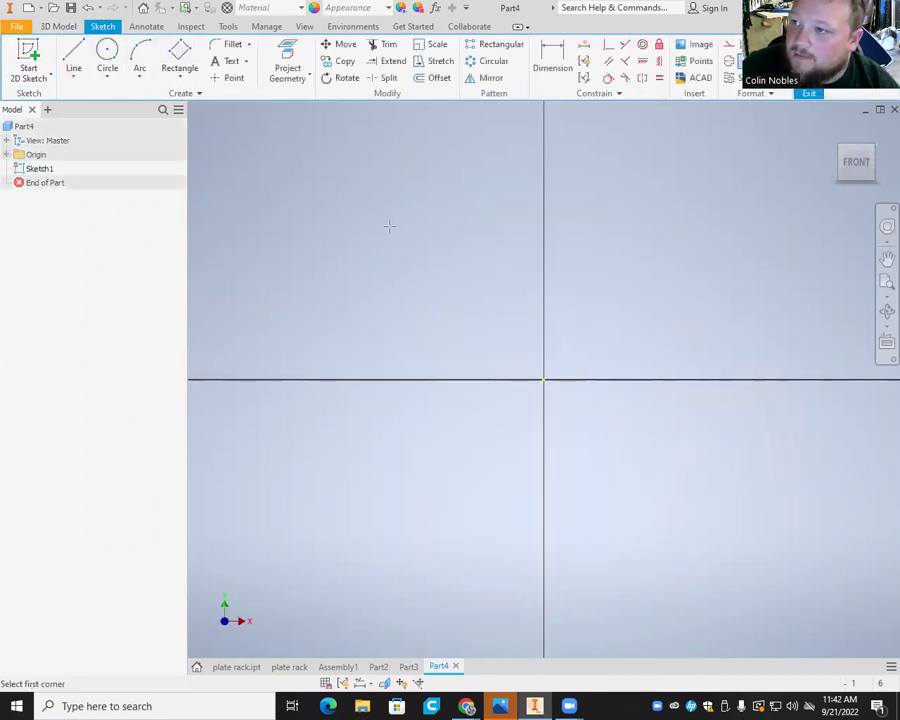
pyautogui.click(352, 216)
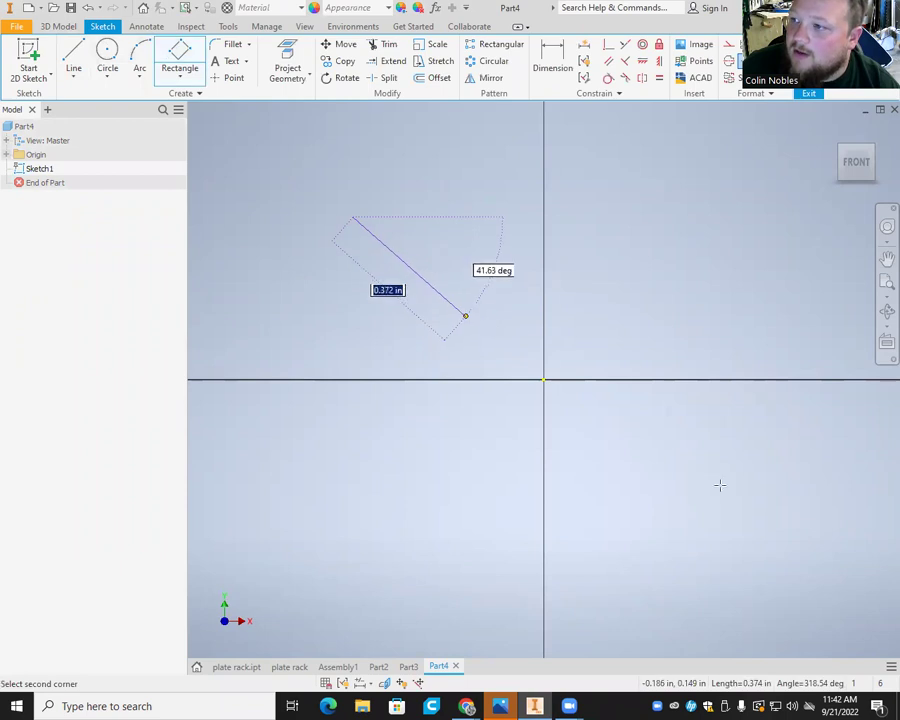
pyautogui.click(761, 215)
pyautogui.press('Escape')
pyautogui.click(181, 76)
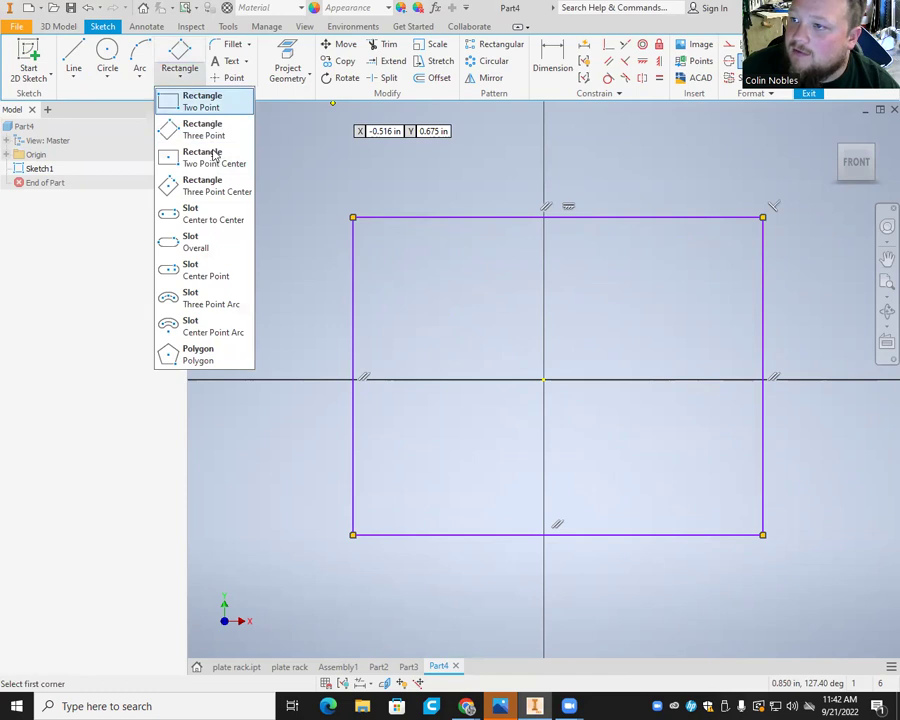
# Dimension the rectangle to 16 in wide and 16 in high
pyautogui.click(558, 62)
pyautogui.click(549, 218)
pyautogui.click(509, 185)
pyautogui.press('BackSpace')
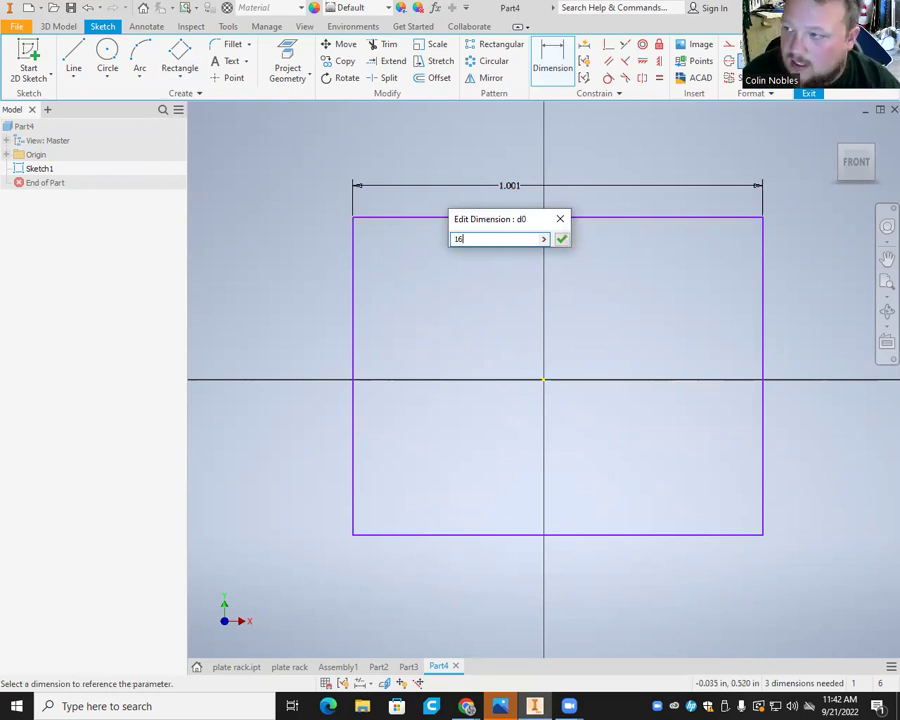
pyautogui.press('Return')
pyautogui.scroll(-5, 466, 318)
pyautogui.click(385, 285)
pyautogui.click(355, 291)
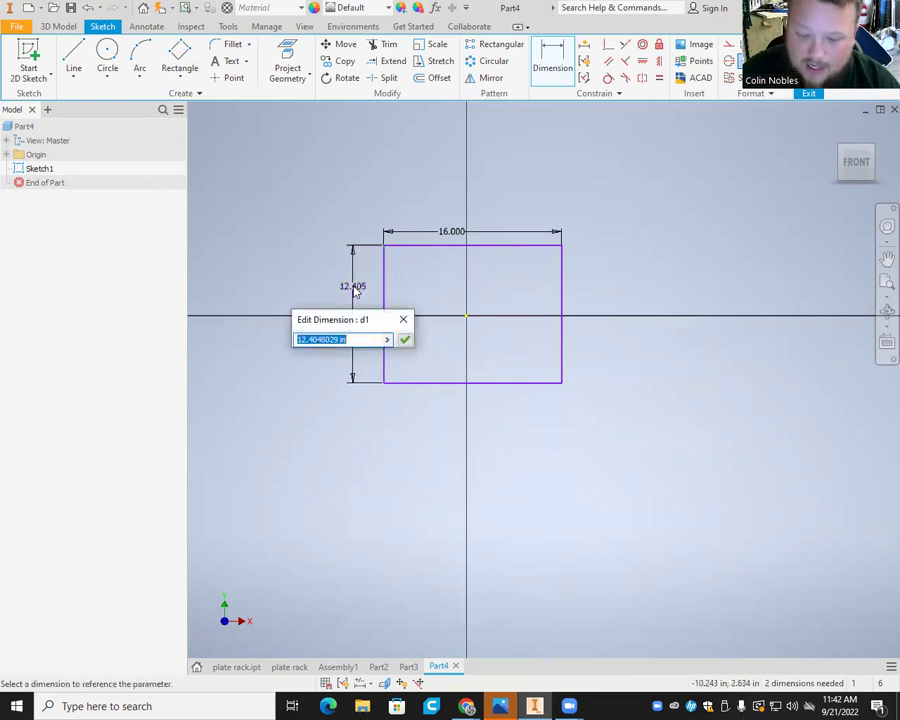
pyautogui.write('16')
pyautogui.press('Return')
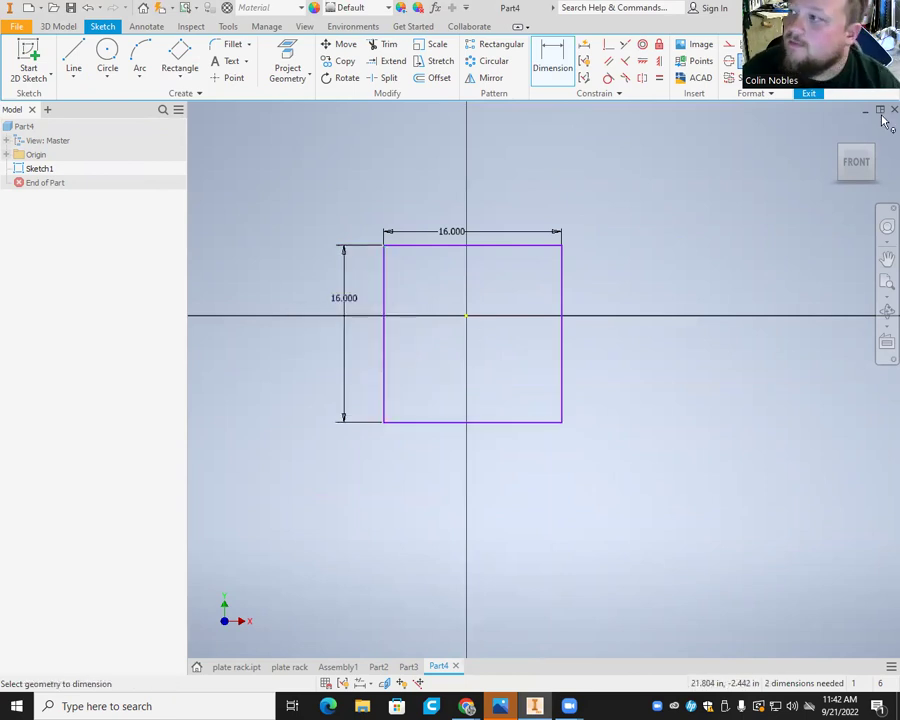
# Finish the sketch and extrude the square profile 1.6 in to form the seat
pyautogui.click(800, 58)
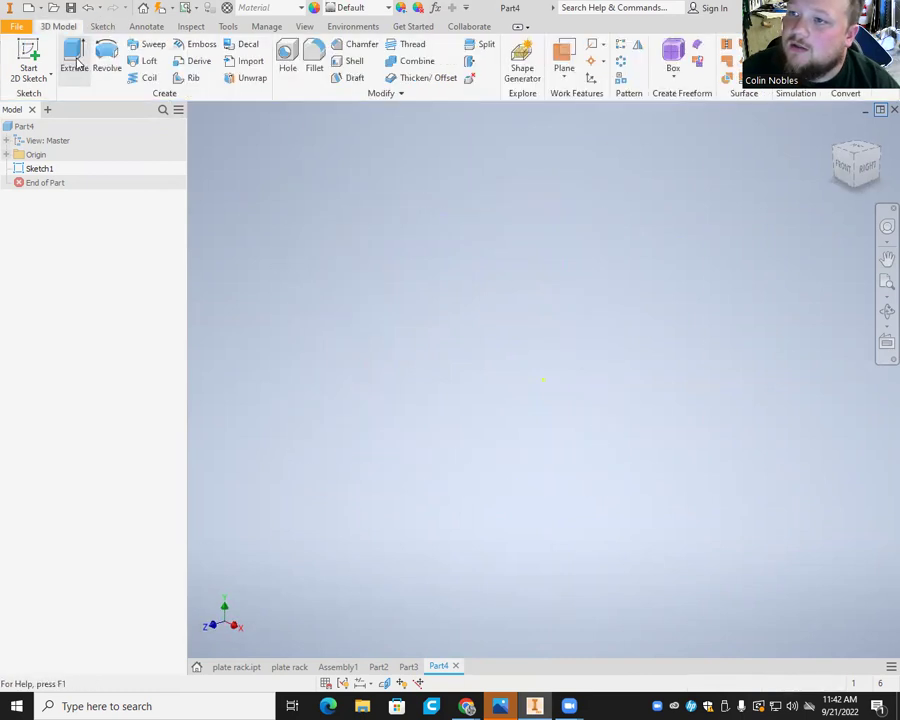
pyautogui.click(74, 60)
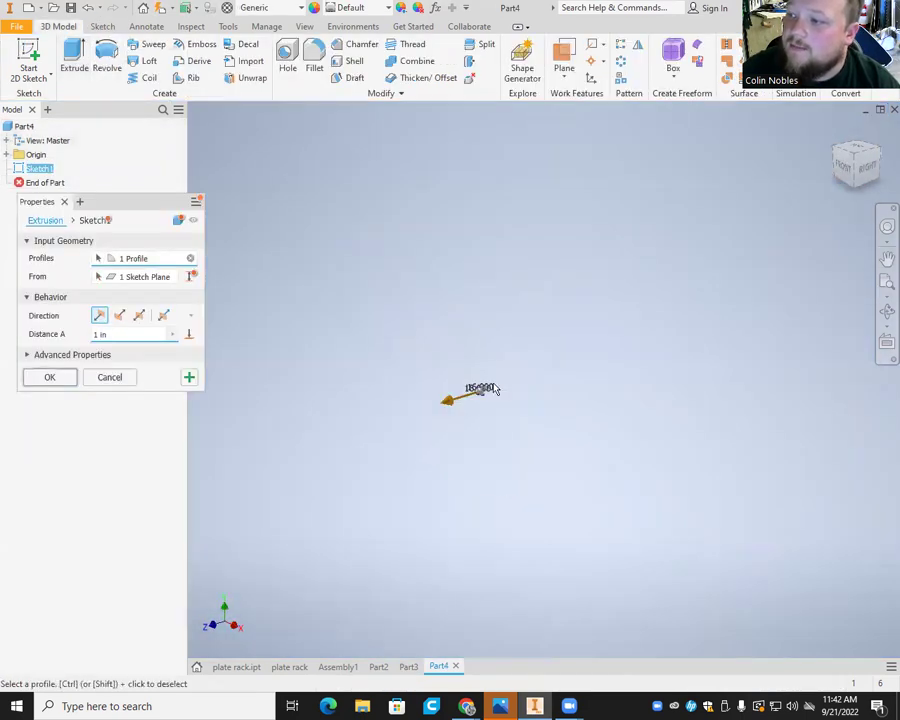
pyautogui.scroll(5, 487, 398)
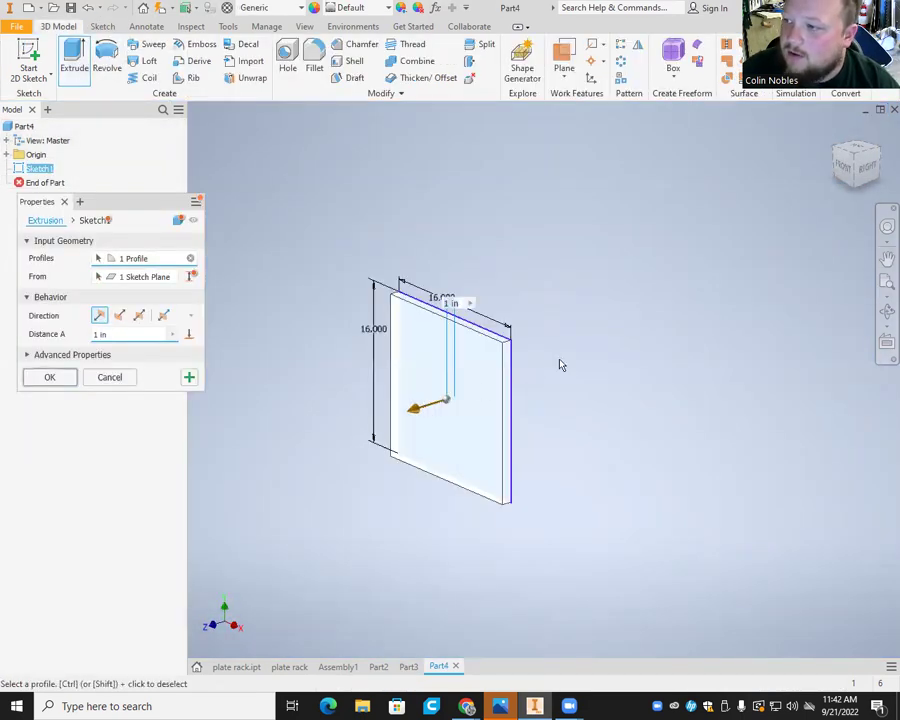
pyautogui.scroll(-3, 458, 348)
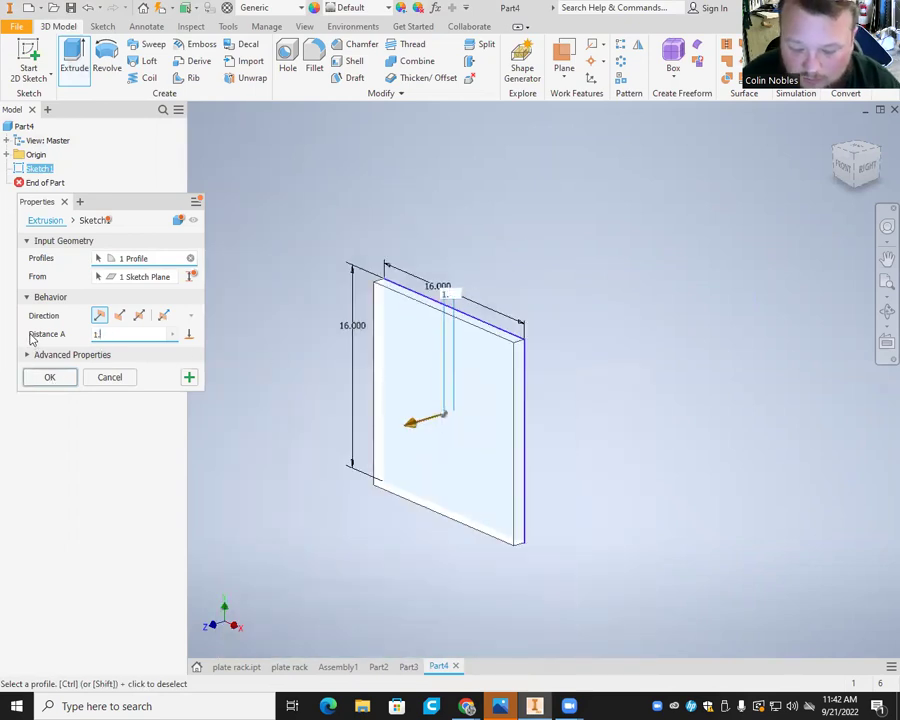
pyautogui.write('1.6')
pyautogui.press('Return')
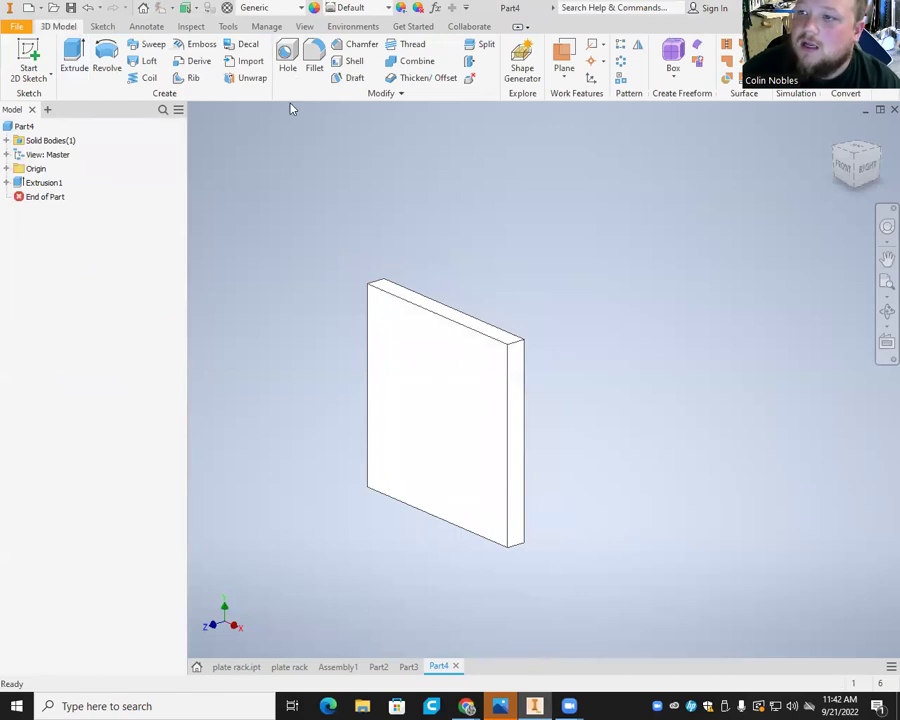
# Start a sketch on the seat's large front face and draw small three-point rectangles in its two upper corners, the left about 1.9 by 1.6 in
pyautogui.click(48, 56)
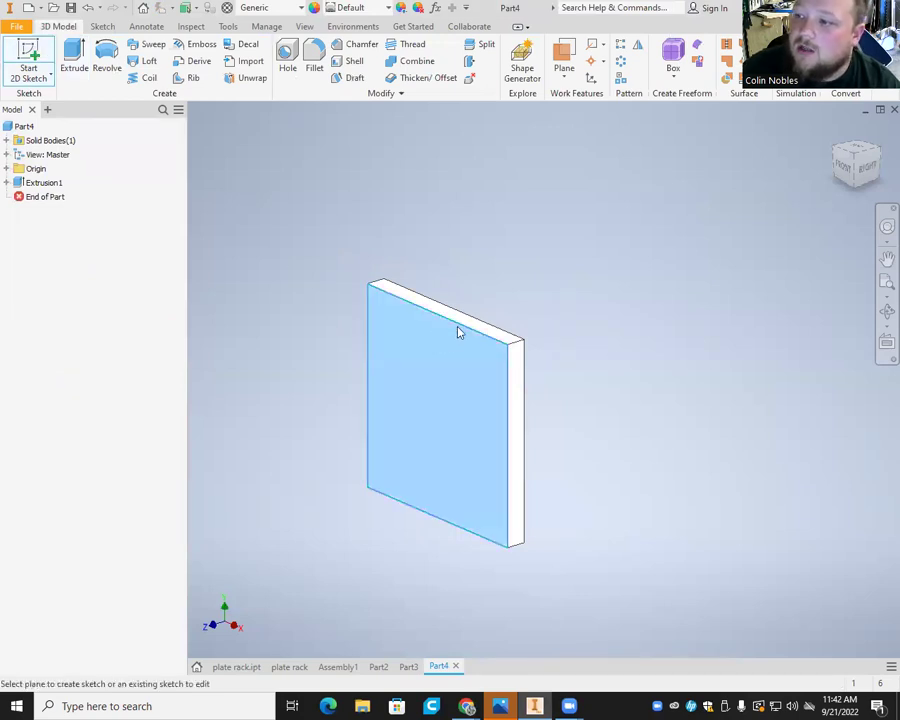
pyautogui.click(442, 340)
pyautogui.click(180, 52)
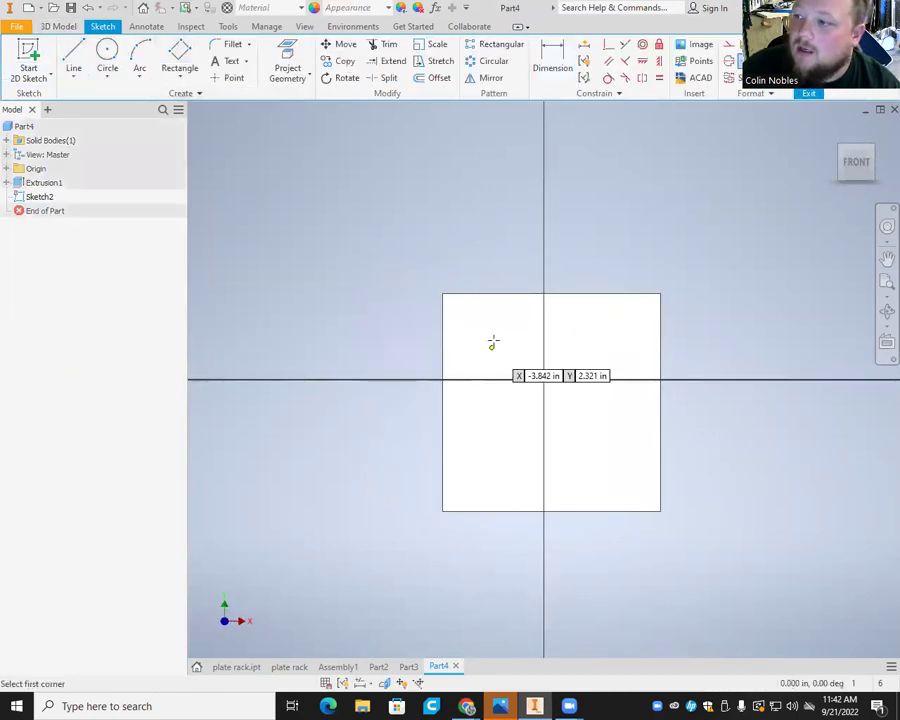
pyautogui.click(443, 292)
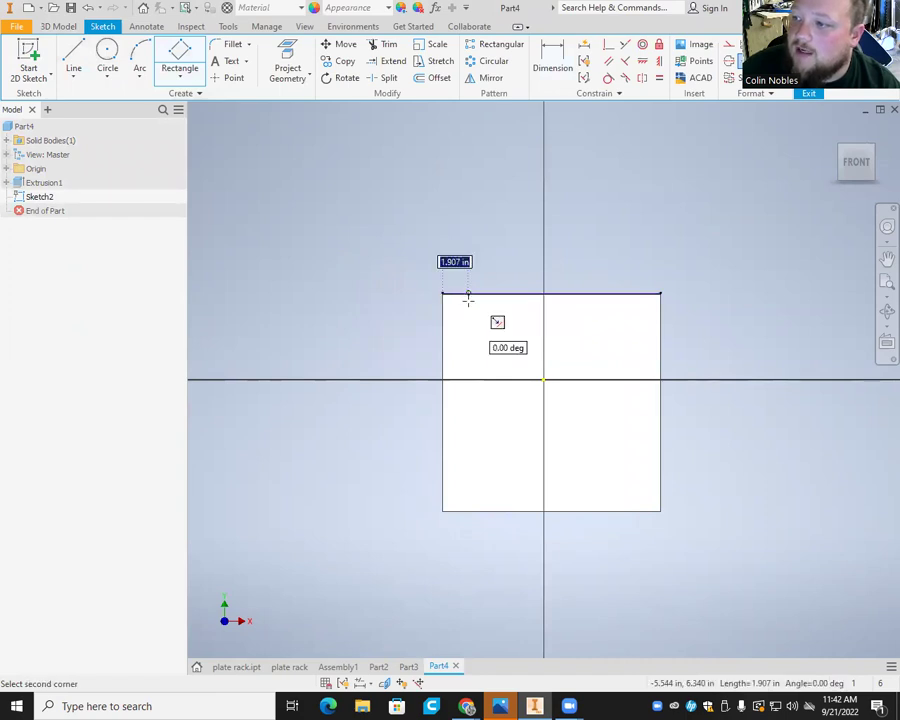
pyautogui.click(467, 295)
pyautogui.click(468, 313)
pyautogui.click(660, 293)
pyautogui.click(632, 311)
pyautogui.press('Escape')
# Draw small rectangles in the face's two lower corners, the left about 2.3 by 2.1 in and the right about 2.2 in wide
pyautogui.click(660, 511)
pyautogui.click(631, 511)
pyautogui.click(630, 479)
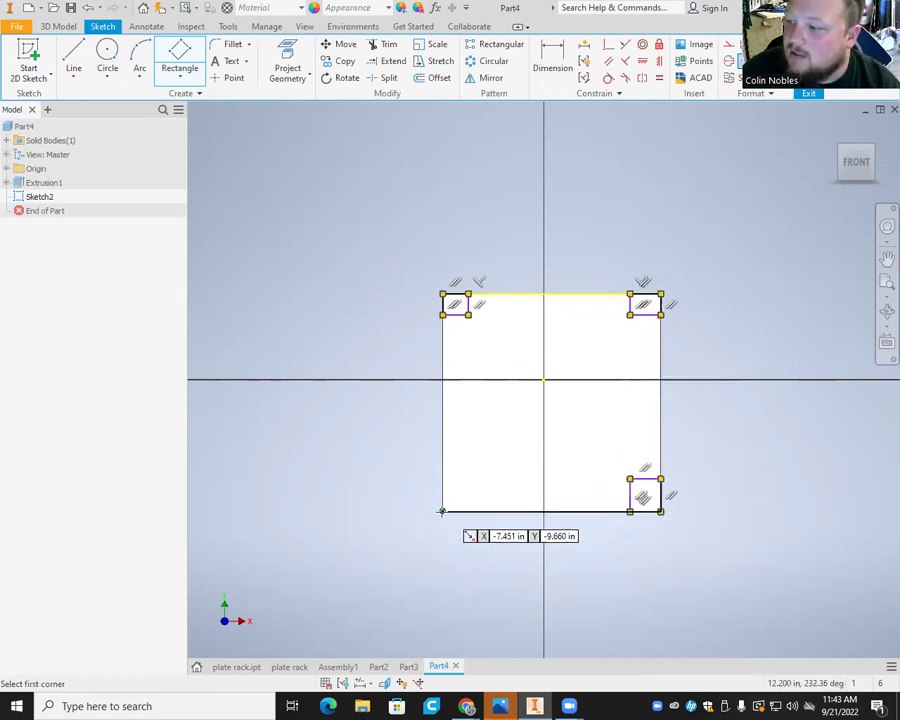
pyautogui.click(442, 511)
pyautogui.click(473, 511)
pyautogui.click(473, 483)
pyautogui.rightClick(502, 446)
pyautogui.click(506, 400)
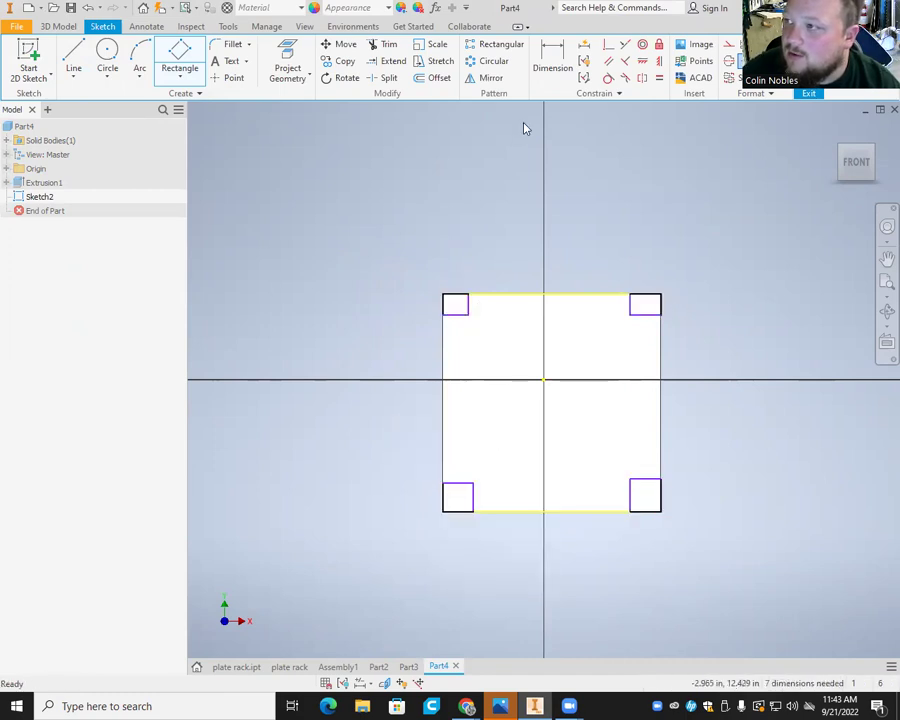
# Dimension the upper-left corner rectangle to 1.6 in high and 1.6 in wide
pyautogui.click(552, 58)
pyautogui.click(458, 313)
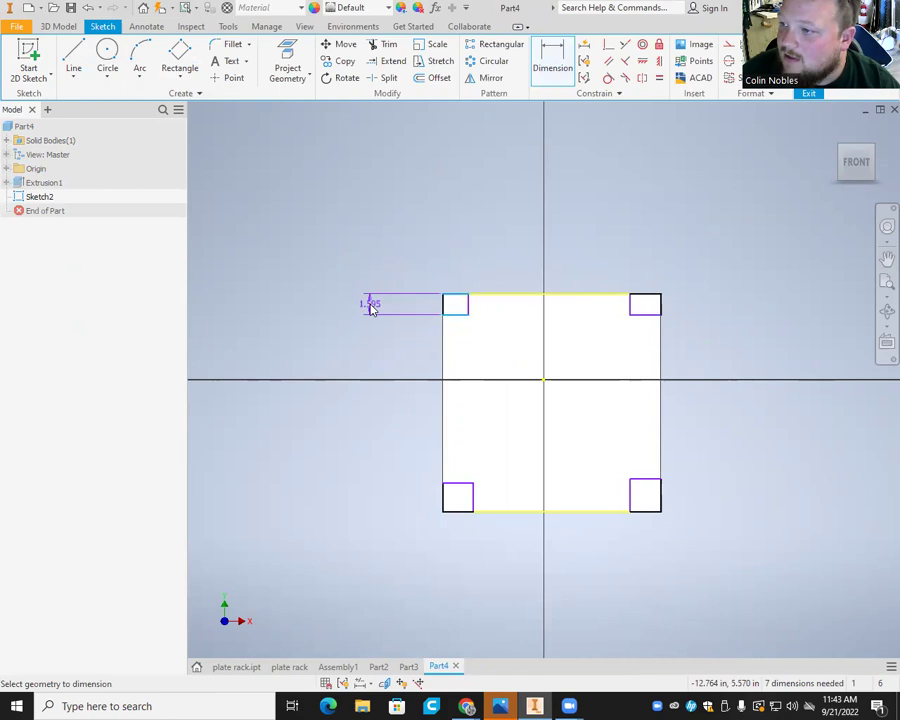
pyautogui.click(370, 308)
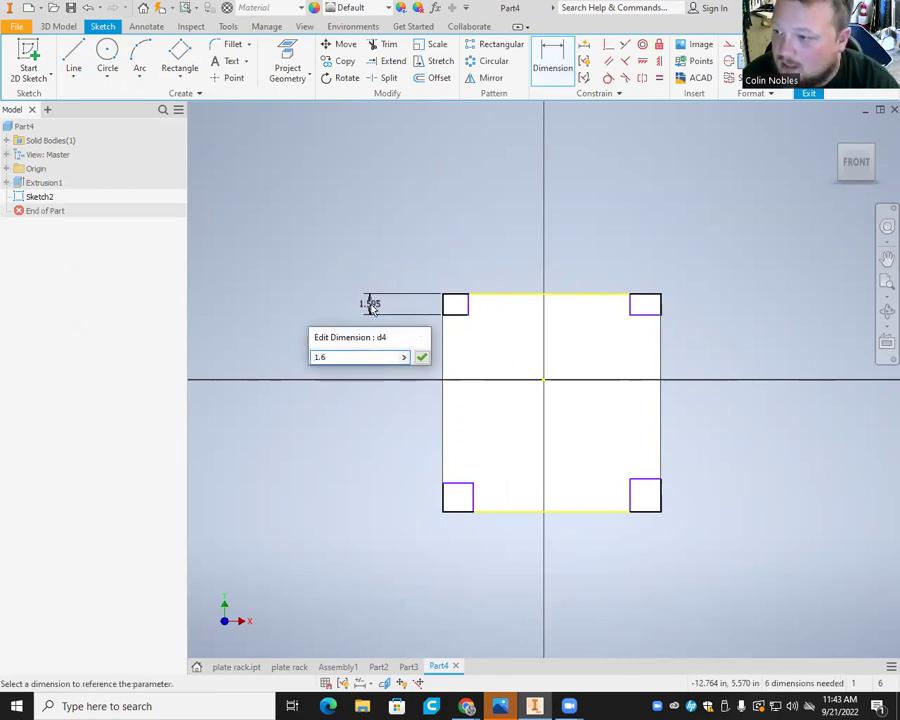
pyautogui.write('1.6')
pyautogui.press('Return')
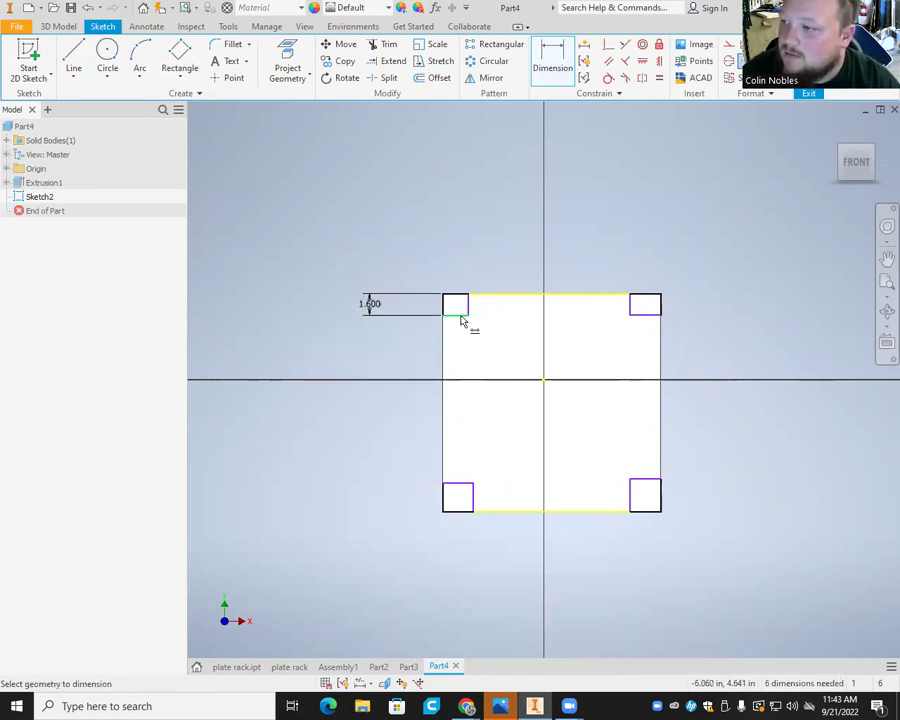
pyautogui.click(461, 321)
pyautogui.click(459, 348)
pyautogui.write('1')
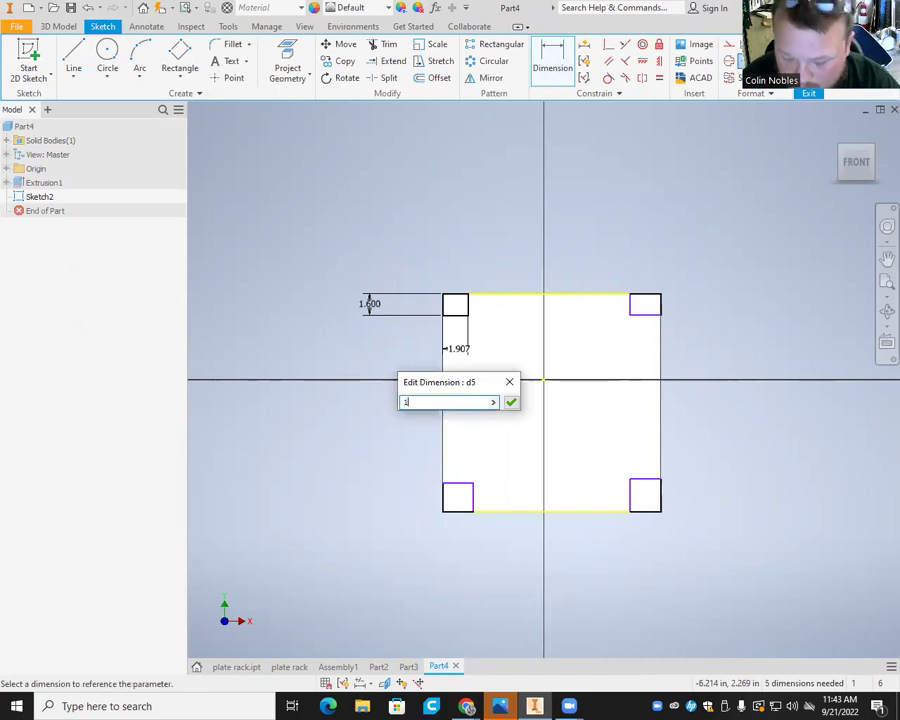
pyautogui.write('.6')
pyautogui.press('Return')
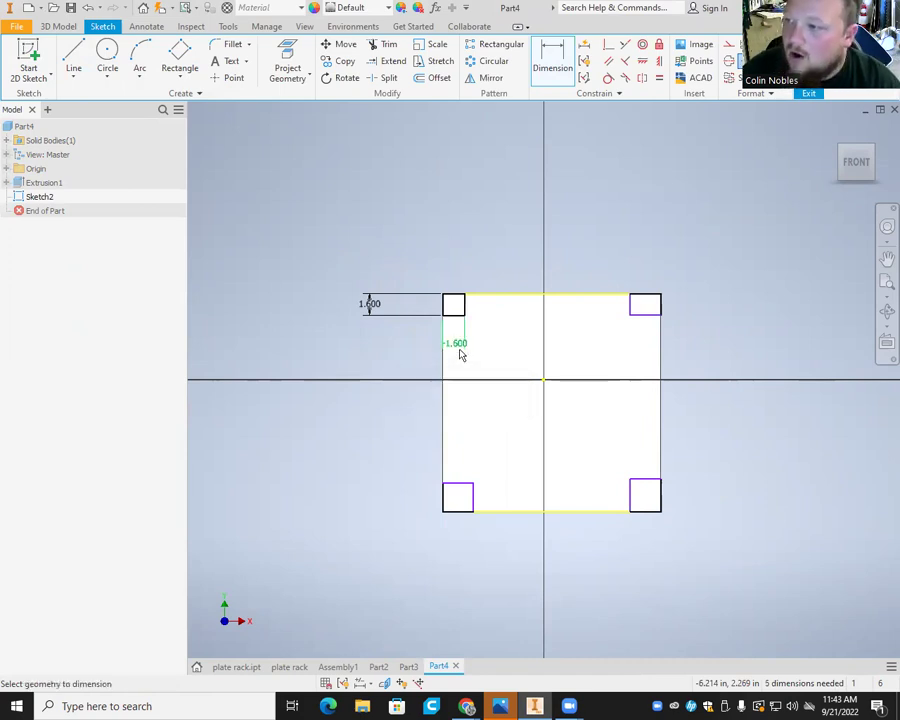
# Dimension the lower-left corner rectangle, linking its width to the upper-left rectangle's width (d5) and its height to its own width dimension
pyautogui.click(459, 486)
pyautogui.click(458, 466)
pyautogui.click(459, 342)
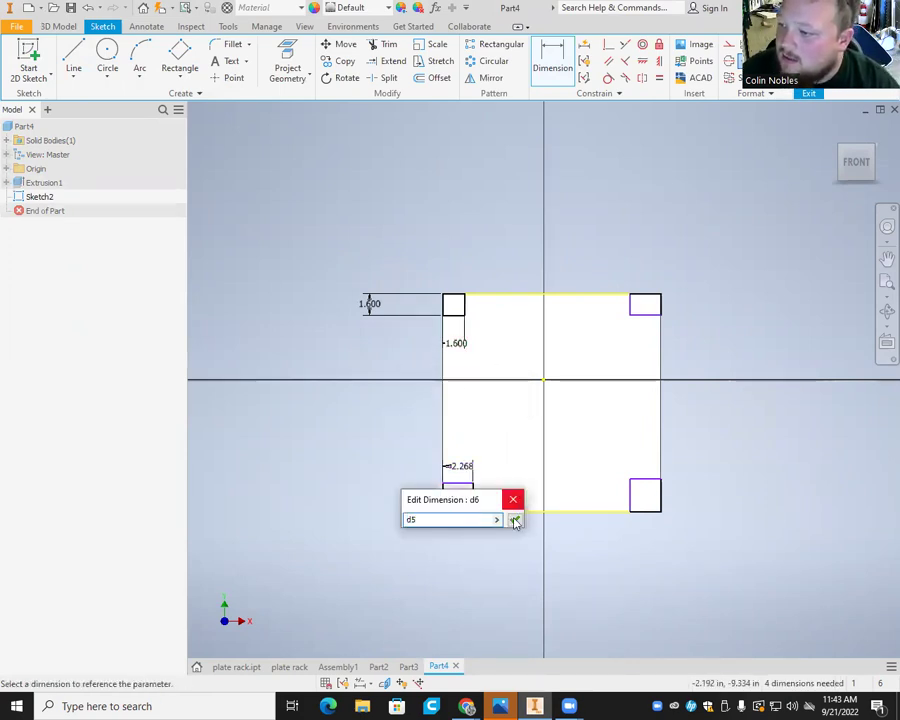
pyautogui.click(515, 521)
pyautogui.click(489, 502)
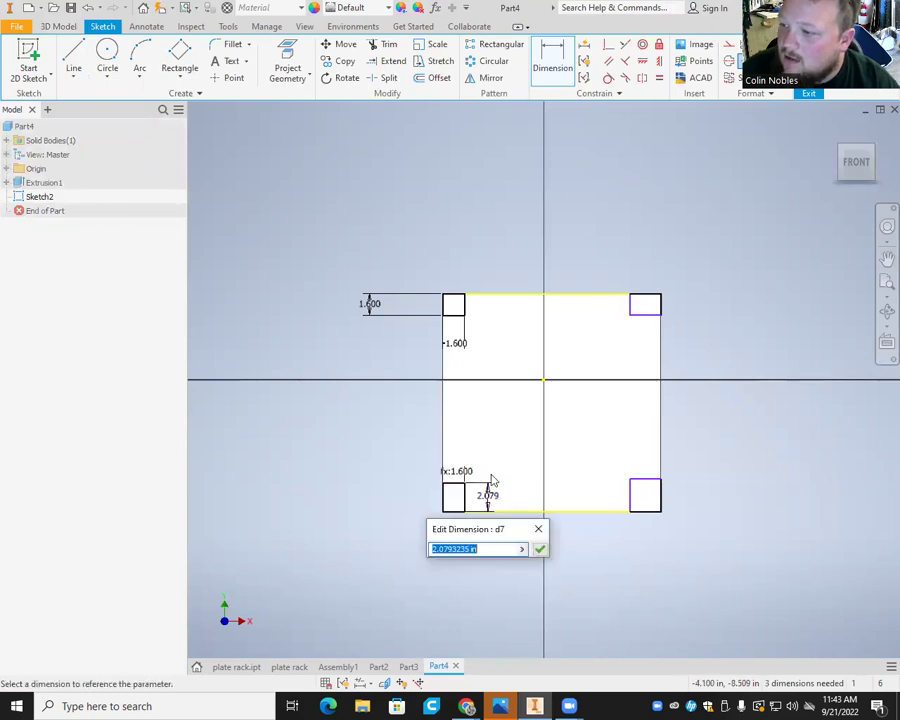
pyautogui.click(462, 471)
pyautogui.click(540, 550)
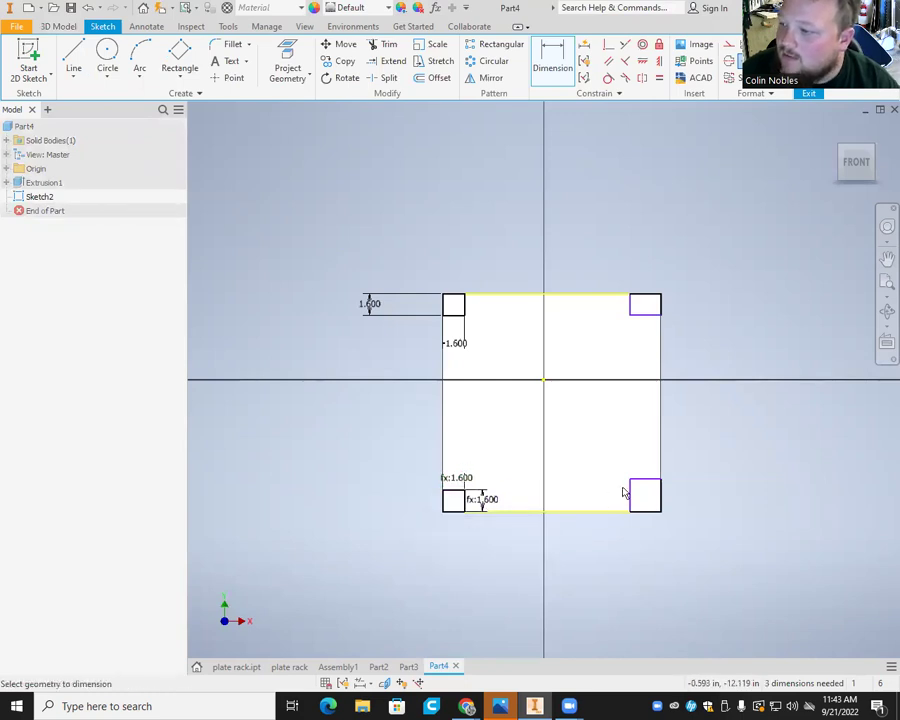
# Dimension the lower-right corner rectangle's height and width, linking both to the lower-left rectangle's height dimension (d7)
pyautogui.click(629, 492)
pyautogui.click(600, 490)
pyautogui.click(489, 502)
pyautogui.click(658, 549)
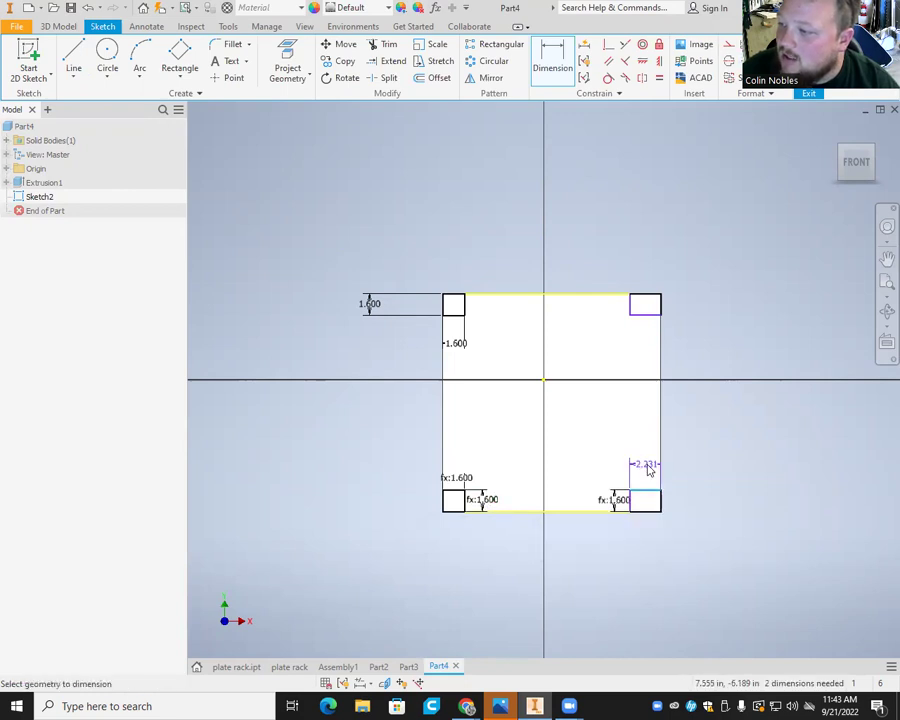
pyautogui.click(648, 470)
pyautogui.click(484, 501)
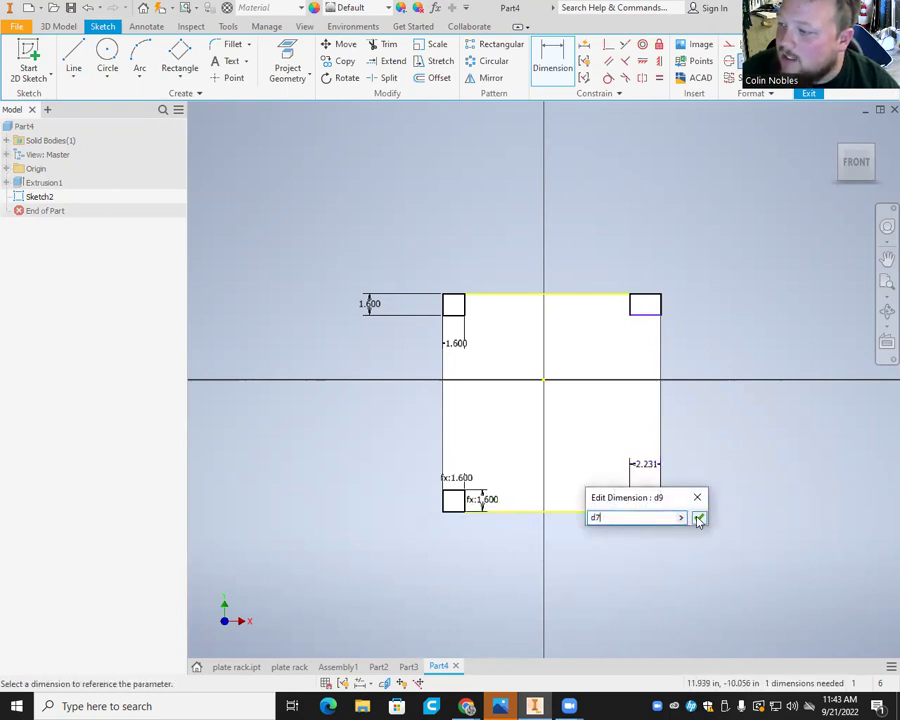
pyautogui.click(698, 519)
# Add a driven width dimension to the upper-right corner rectangle, link its height to d5, and finish the sketch
pyautogui.click(645, 346)
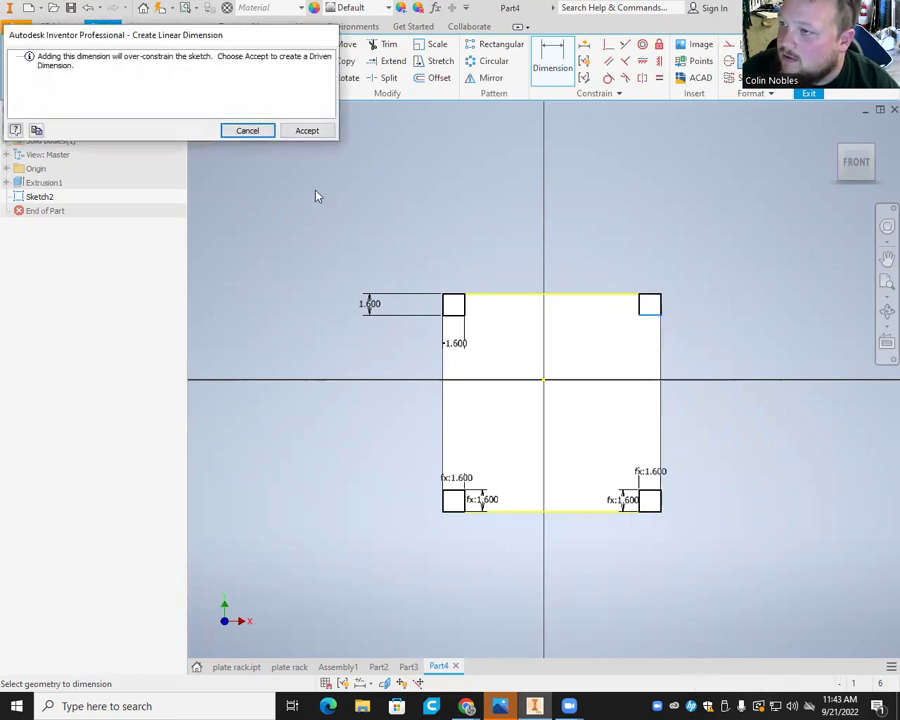
pyautogui.click(316, 131)
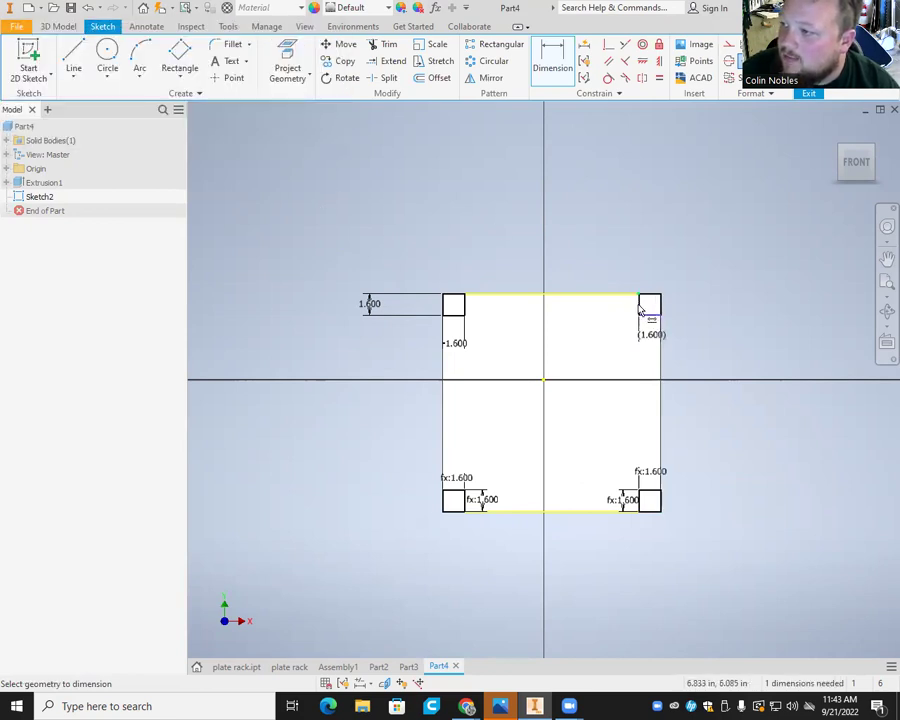
pyautogui.click(620, 312)
pyautogui.write('d5')
pyautogui.click(672, 358)
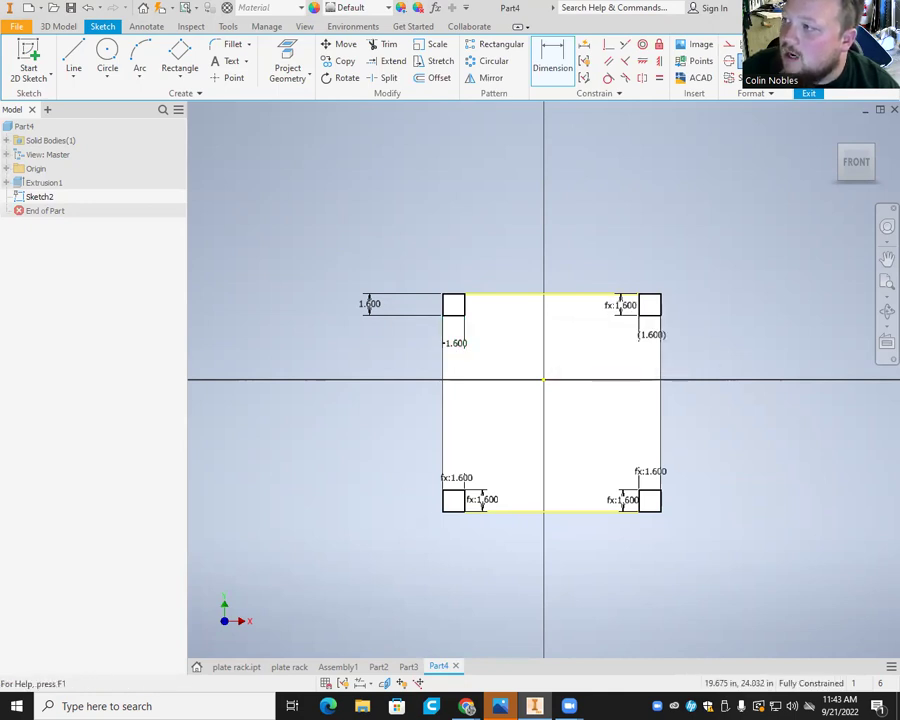
pyautogui.click(808, 60)
# Extrude the four corner square profiles 16 in to form the chair legs
pyautogui.press('e')
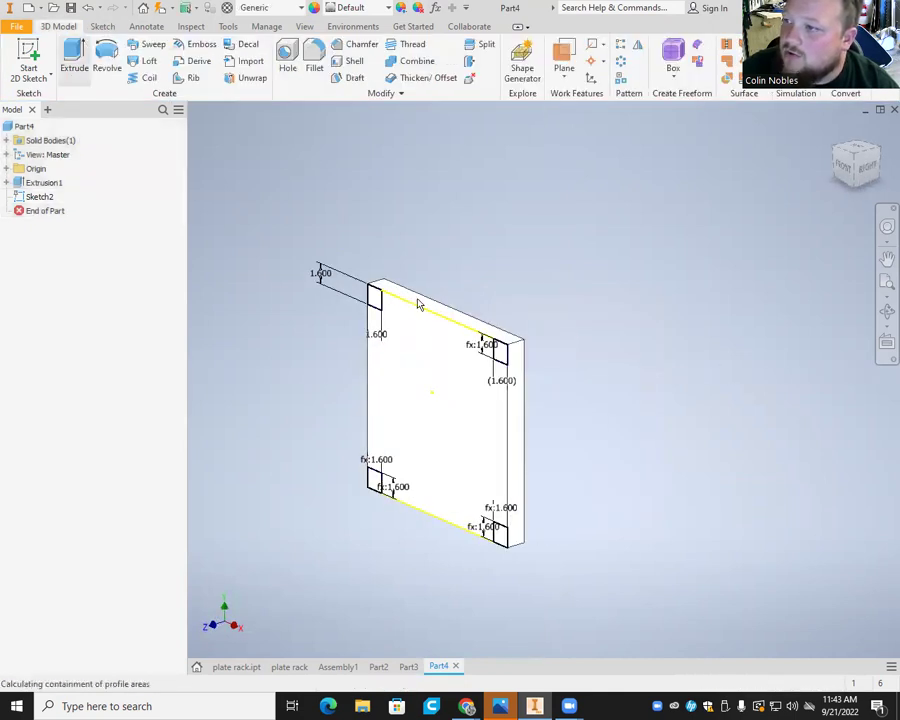
pyautogui.click(373, 297)
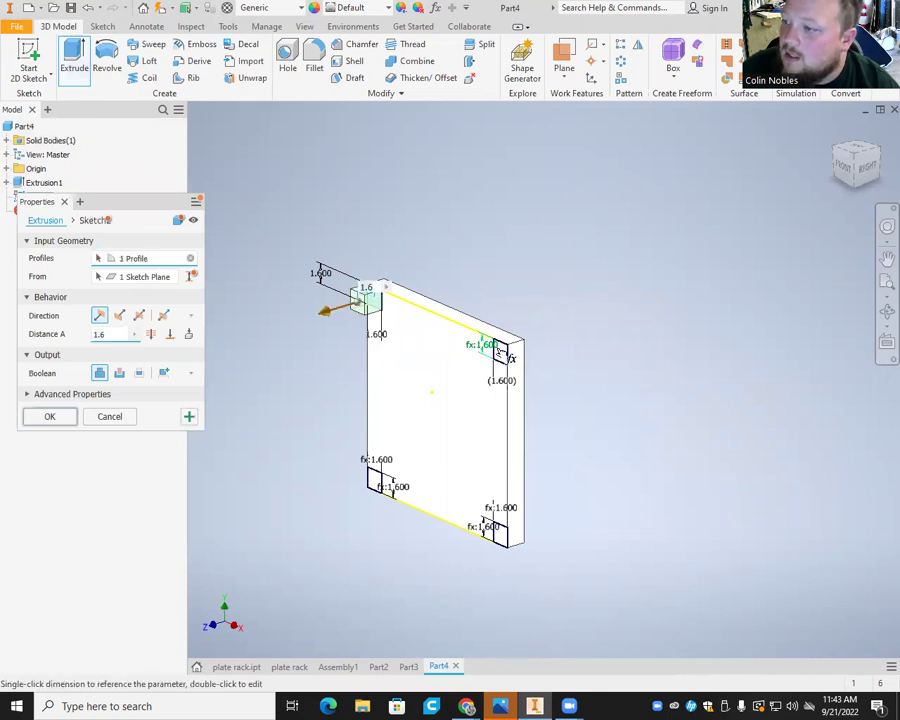
pyautogui.click(497, 351)
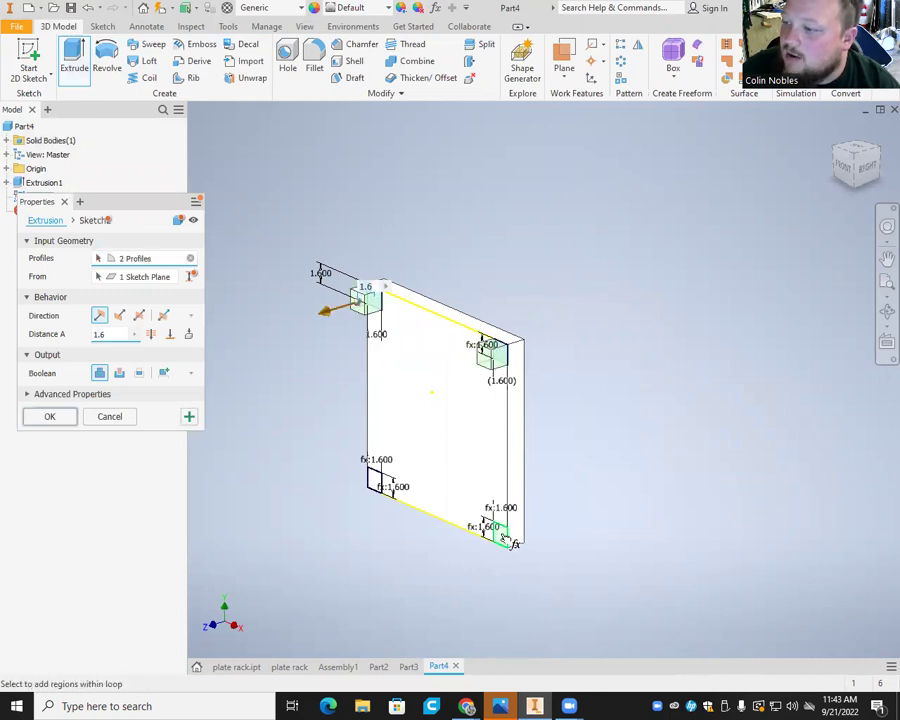
pyautogui.click(496, 534)
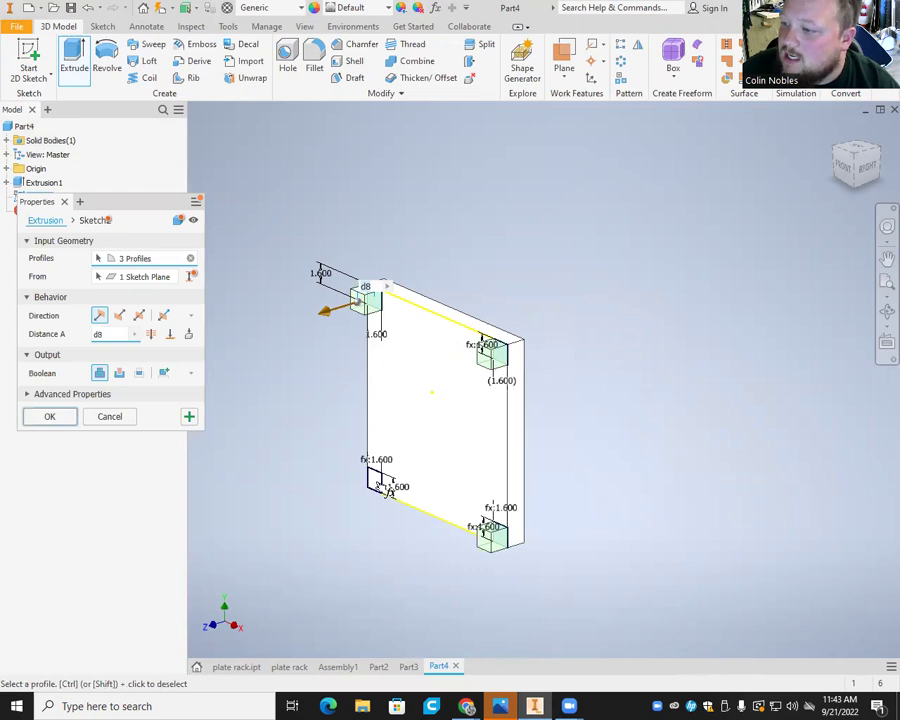
pyautogui.click(375, 482)
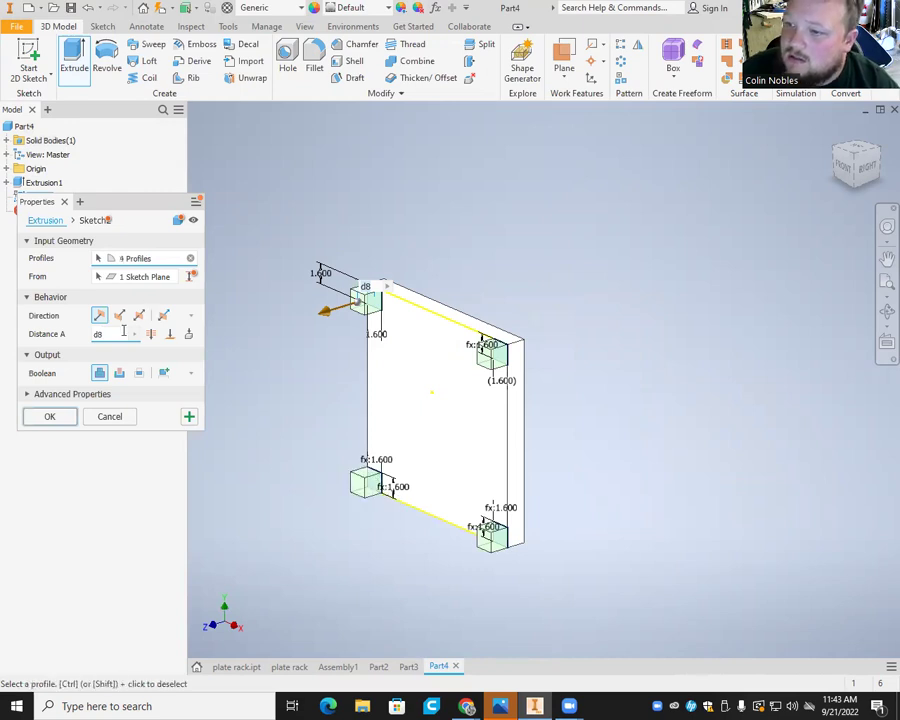
pyautogui.write('1')
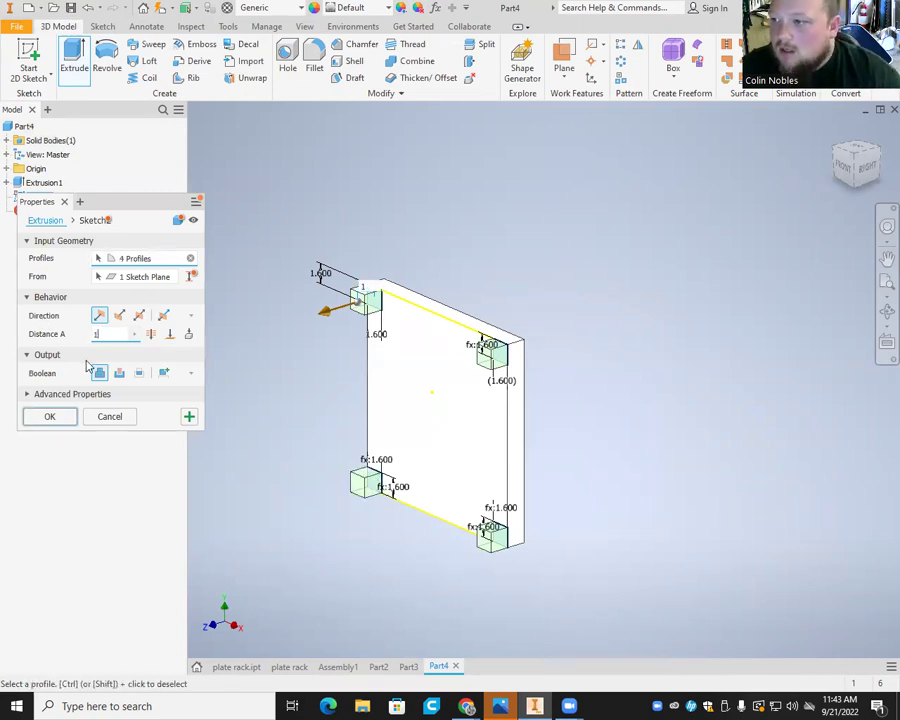
pyautogui.write('6')
pyautogui.click(50, 417)
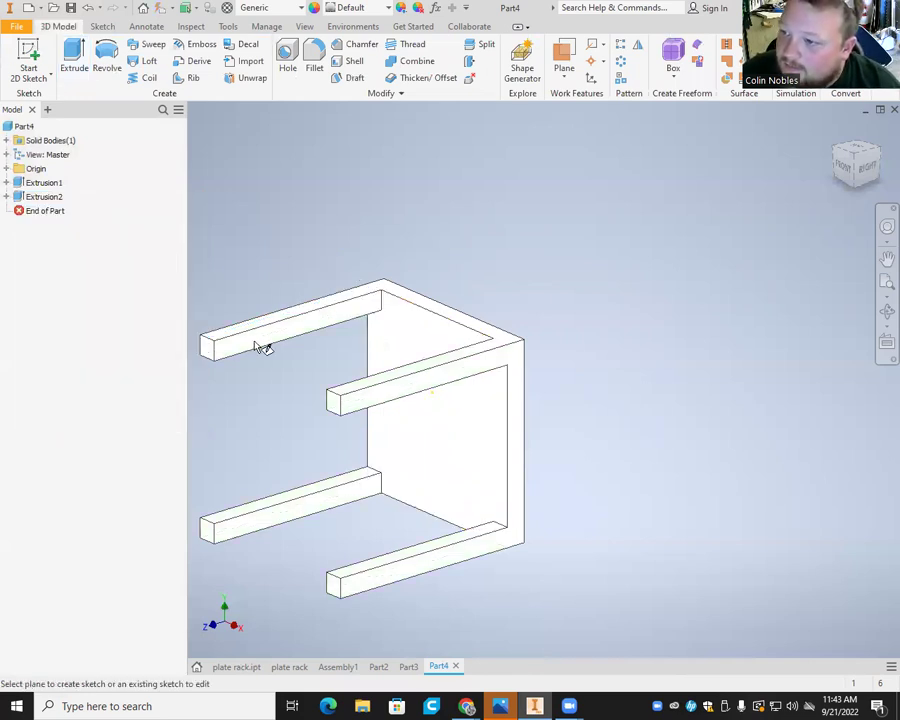
# Start a sketch on the upper-left leg's inner face and draw a circle about 1.46 in in diameter near its free end
pyautogui.press('s')
pyautogui.click(880, 178)
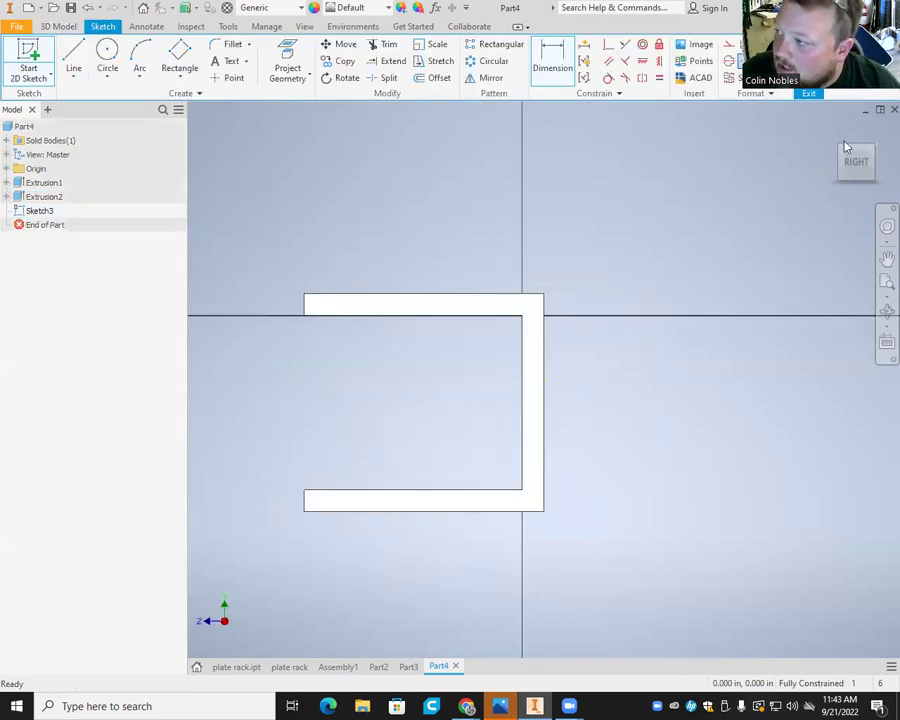
pyautogui.press('F6')
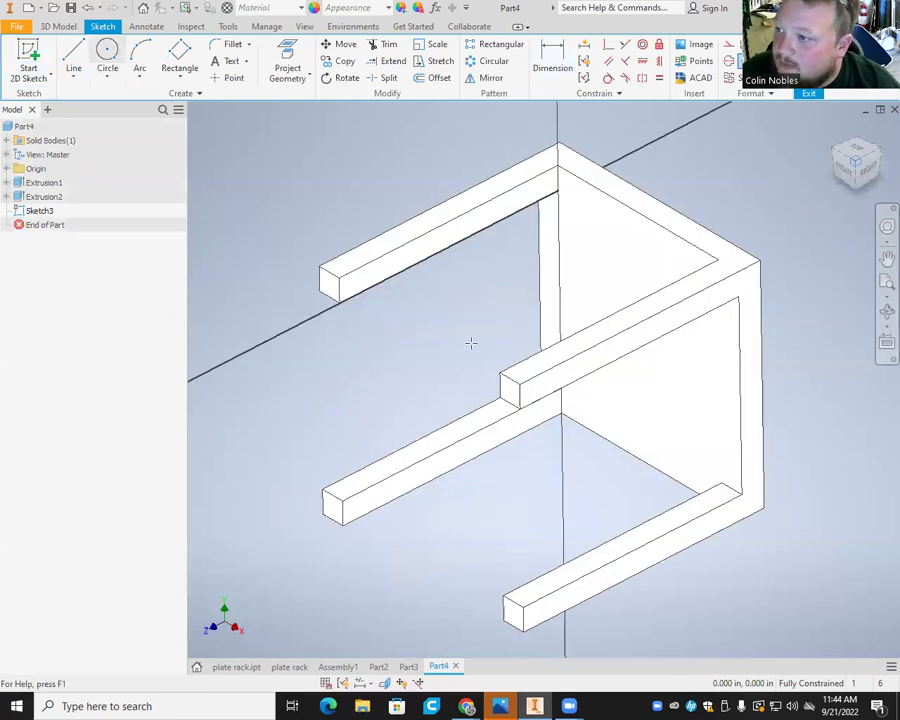
pyautogui.press('c')
pyautogui.scroll(5, 322, 211)
pyautogui.scroll(-2, 340, 240)
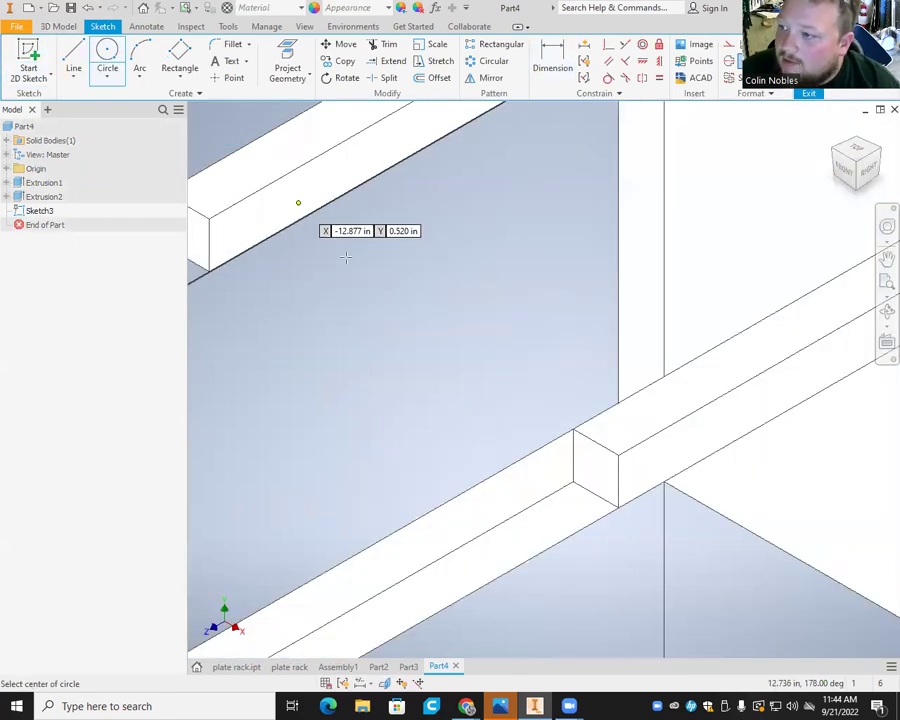
pyautogui.scroll(-3, 333, 259)
pyautogui.scroll(3, 350, 250)
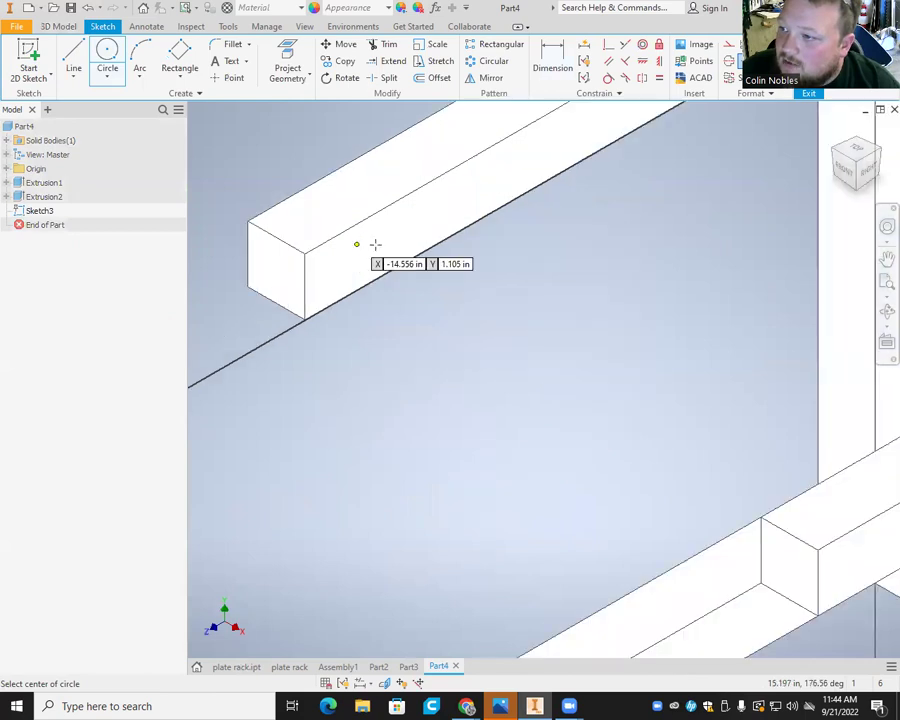
pyautogui.click(378, 243)
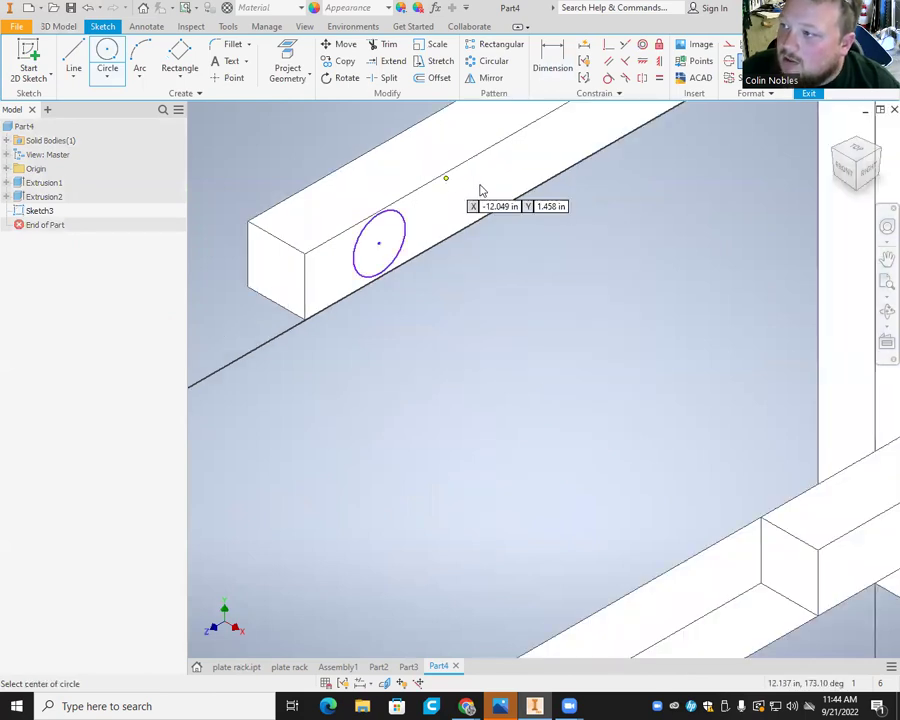
pyautogui.press('Escape')
# Dimension the circle's diameter to 1.6 in
pyautogui.press('d')
pyautogui.click(400, 250)
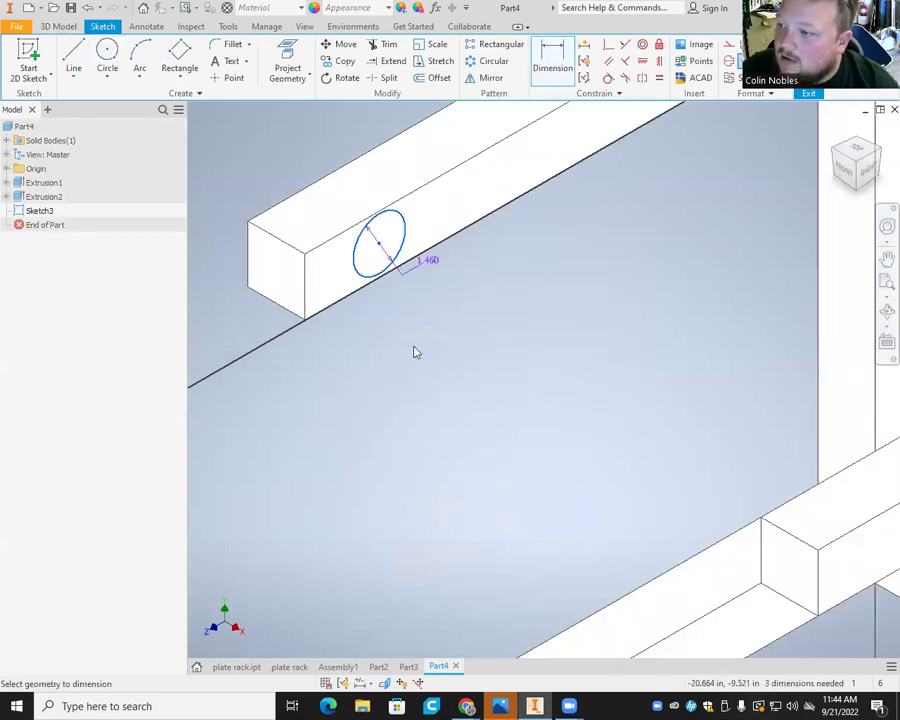
pyautogui.click(416, 350)
pyautogui.write('1.')
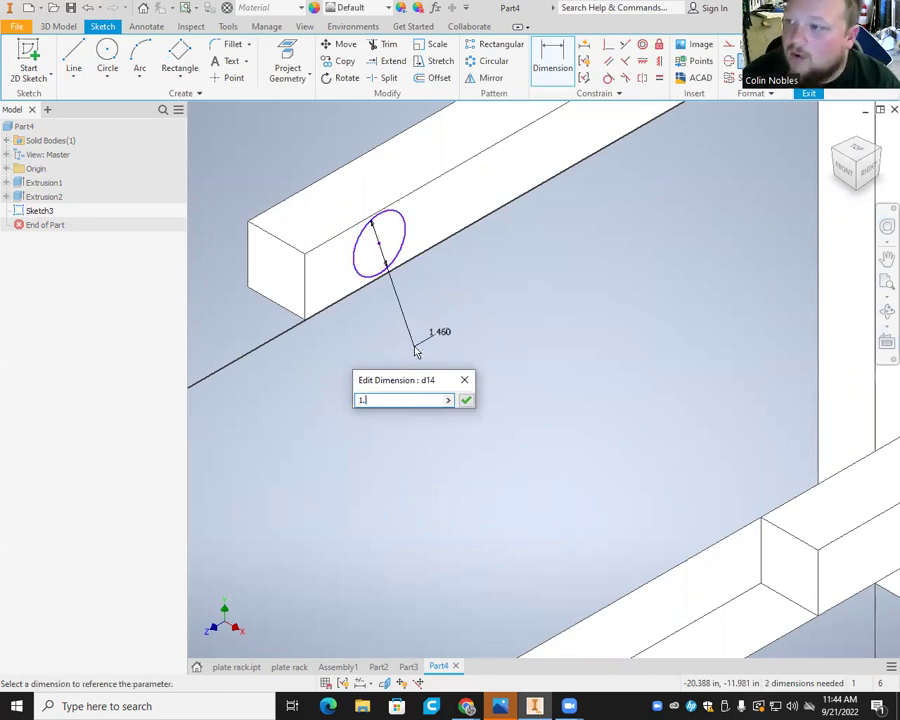
pyautogui.write('6')
pyautogui.press('Return')
pyautogui.press('Escape')
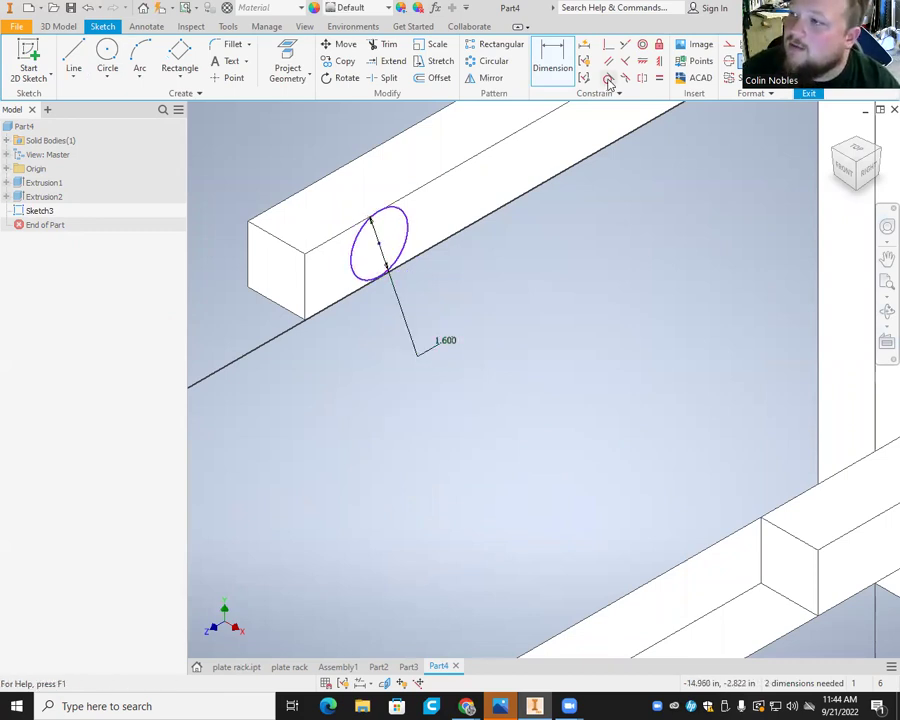
# Constrain the circle tangent to the lower edge of the leg's inner face
pyautogui.click(608, 79)
pyautogui.click(399, 251)
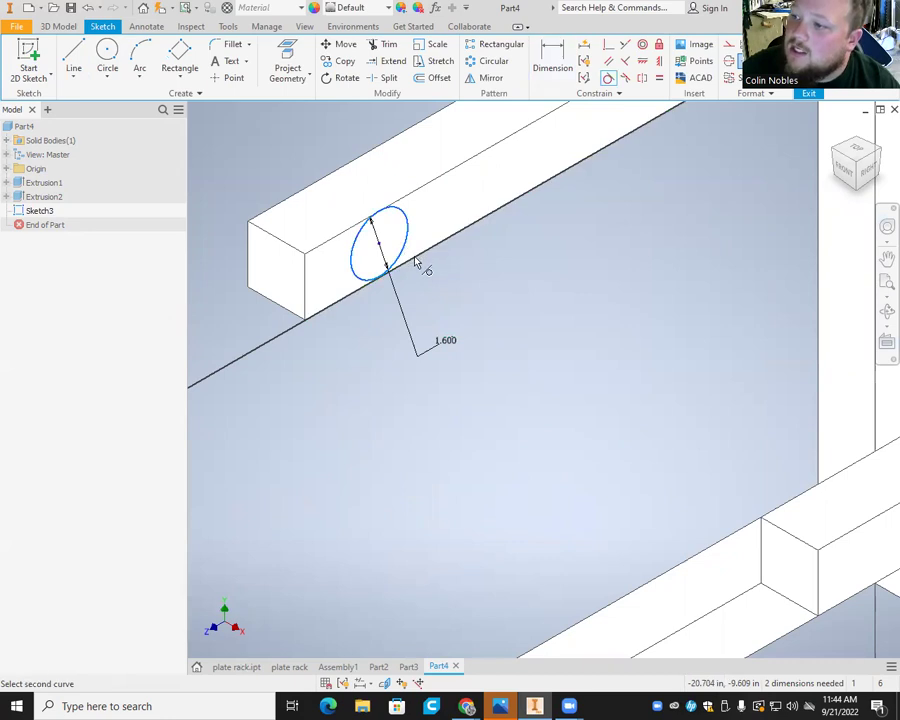
pyautogui.click(417, 262)
pyautogui.scroll(4, 397, 300)
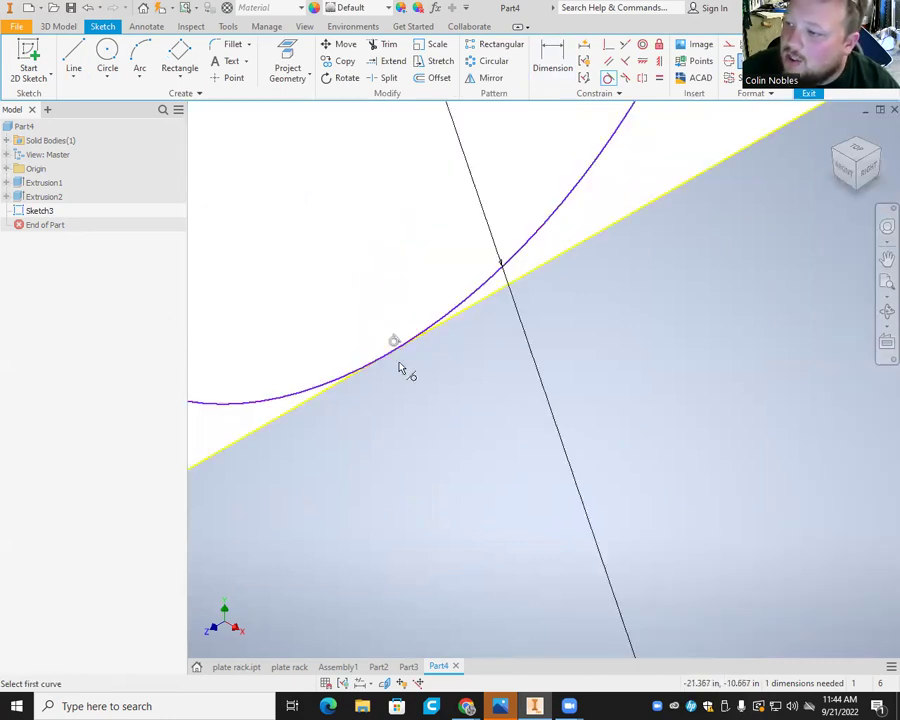
pyautogui.scroll(-8, 432, 385)
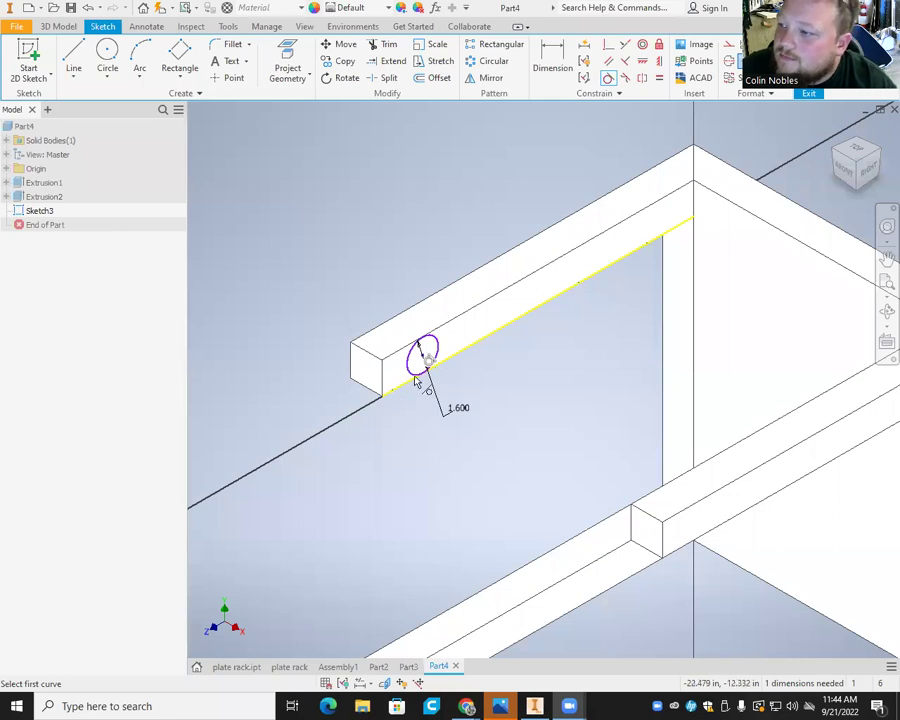
pyautogui.scroll(2, 416, 385)
pyautogui.scroll(-5, 420, 360)
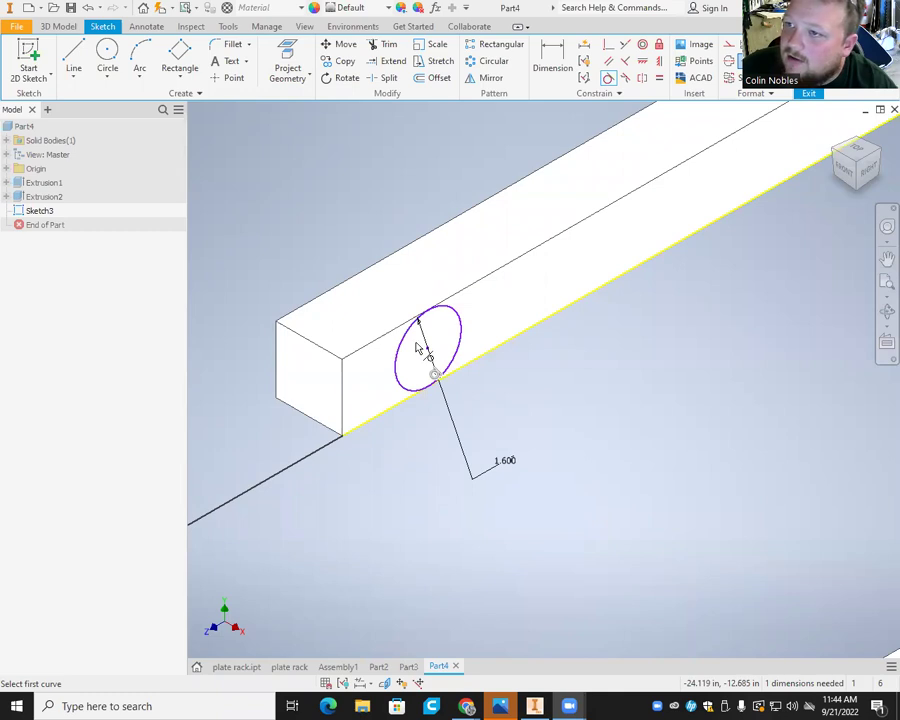
# Dimension the circle's center 4.8 in from the leg's end edge and finish the sketch
pyautogui.press('d')
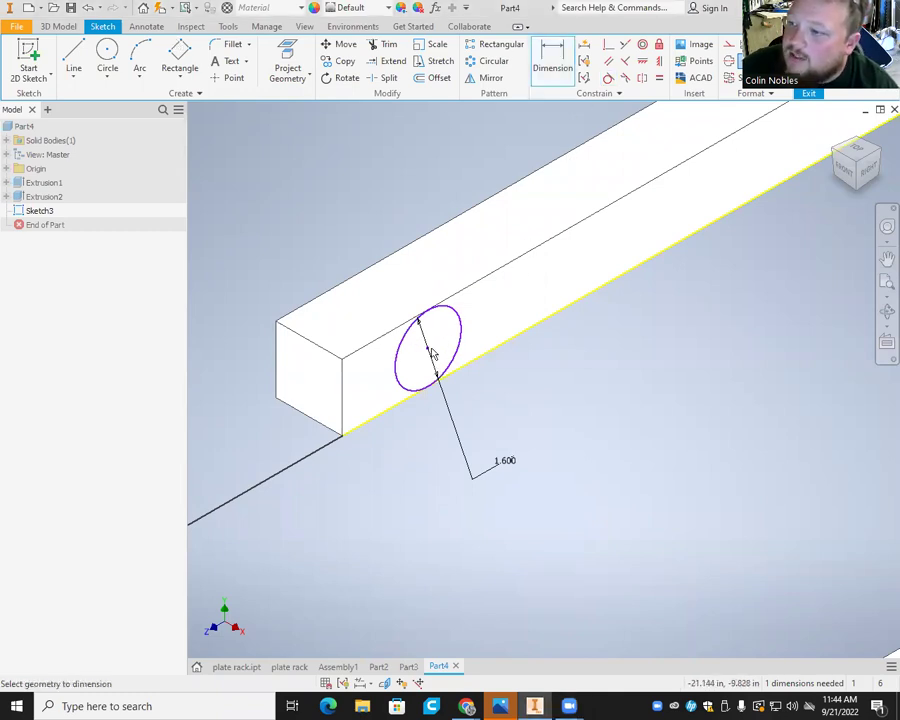
pyautogui.click(340, 384)
pyautogui.click(356, 286)
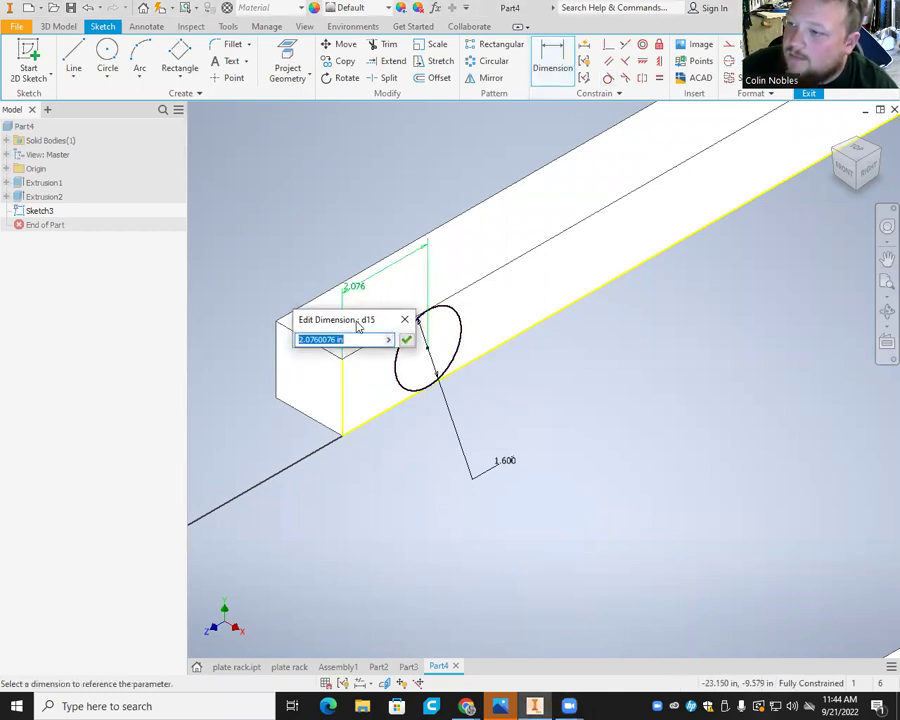
pyautogui.write('1.')
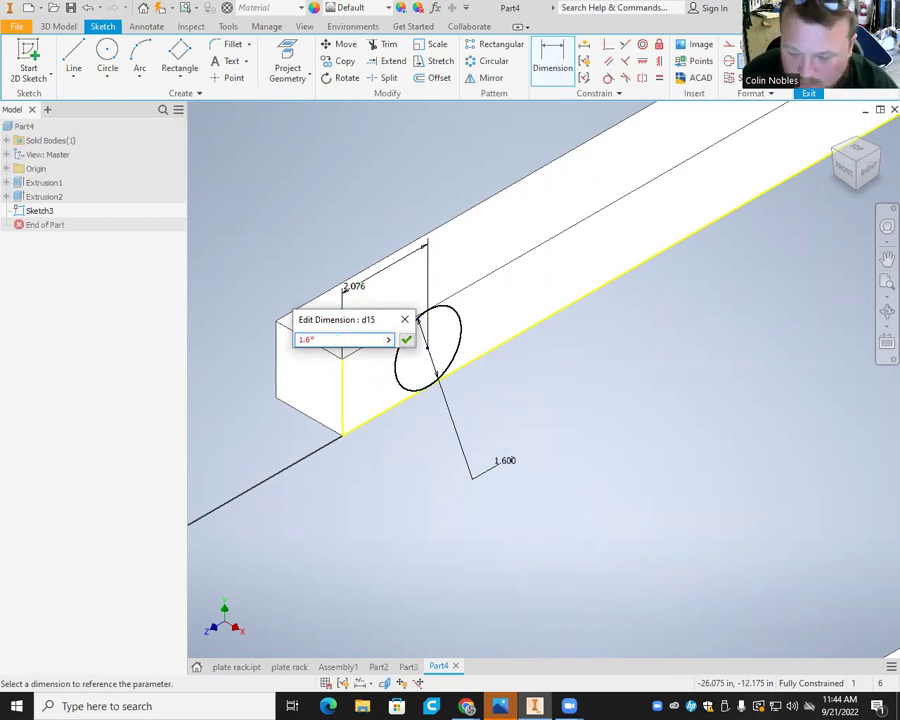
pyautogui.write('6')
pyautogui.press('Return')
pyautogui.scroll(-5, 235, 346)
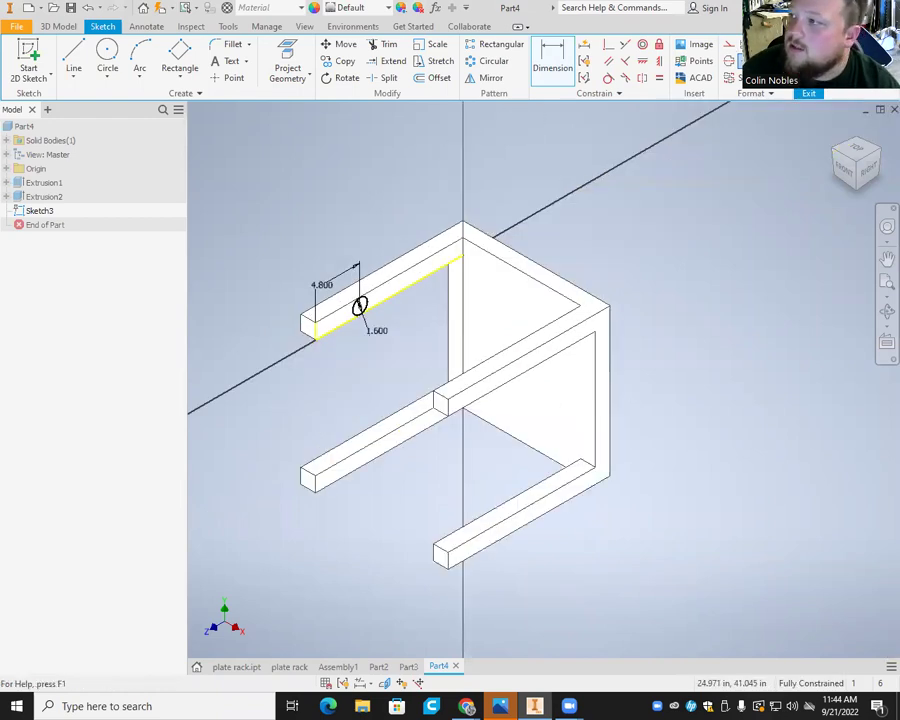
pyautogui.click(808, 93)
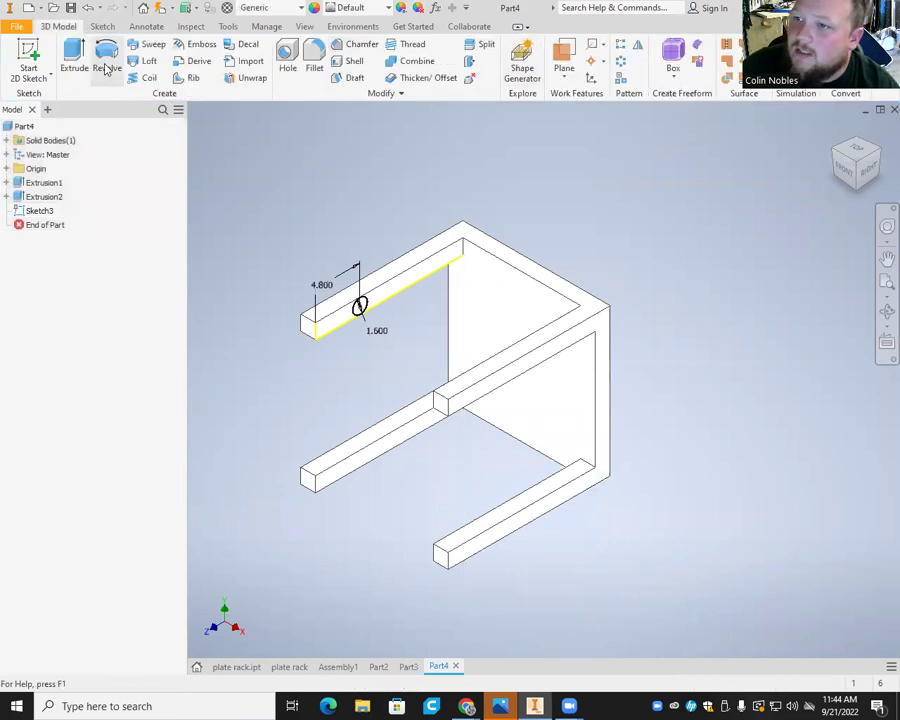
# Extrude the circle 14 in toward the opposite leg to form a round crossbar
pyautogui.click(74, 58)
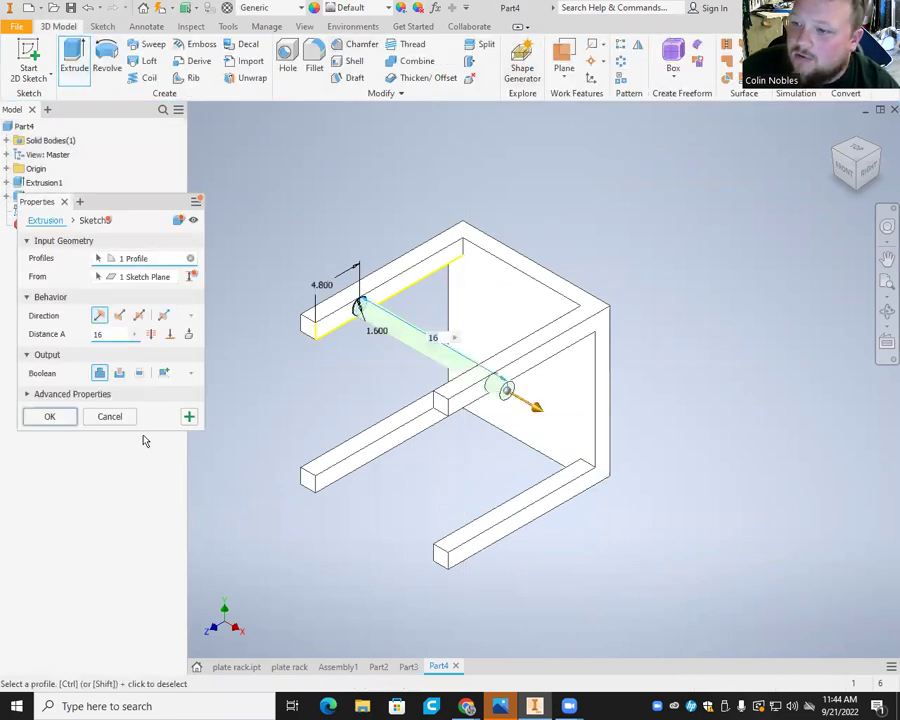
pyautogui.doubleClick(119, 334)
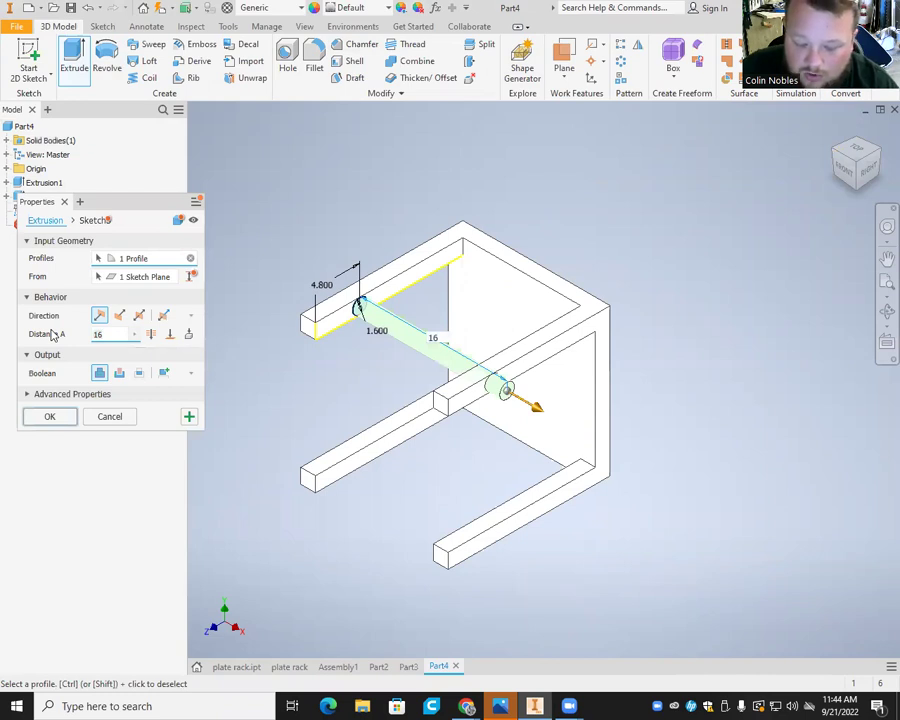
pyautogui.write('14')
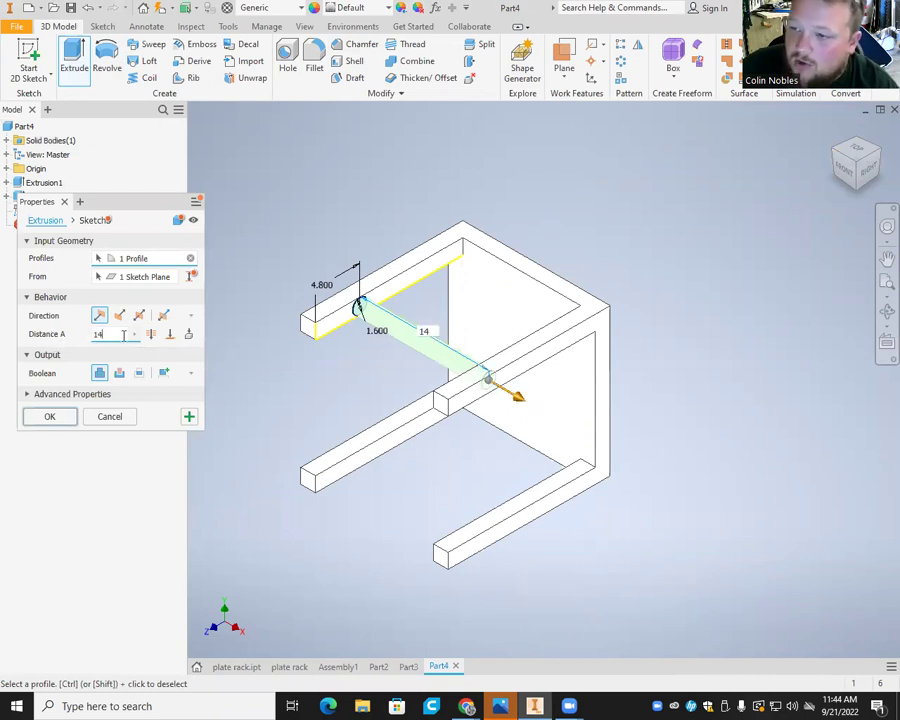
pyautogui.click(58, 420)
pyautogui.scroll(-5, 281, 379)
pyautogui.scroll(4, 282, 350)
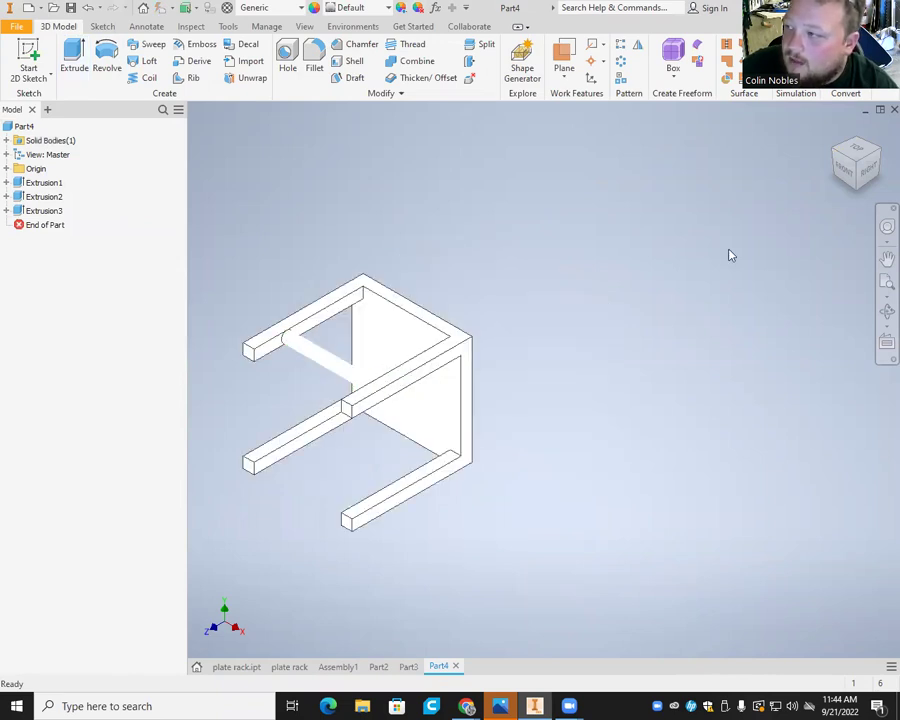
# Sketch a tilted three-point rectangle about 12.5 in long on the chair's side face, rising from the seat's rear corner
pyautogui.click(846, 169)
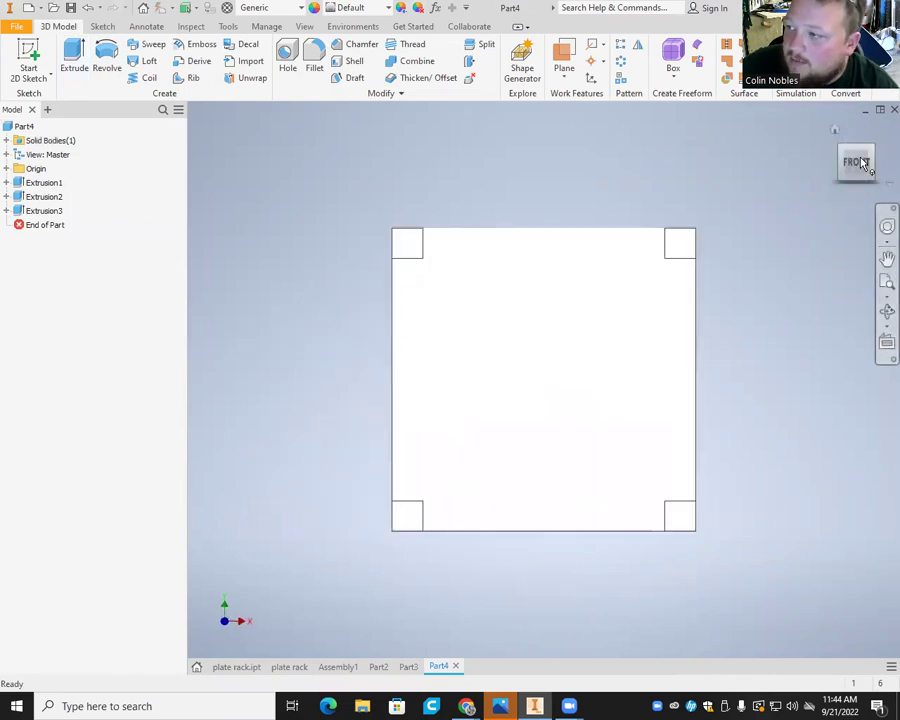
pyautogui.keyDown('shift'); pyautogui.moveTo(600, 115); pyautogui.dragTo(583, 288, button='middle'); pyautogui.keyUp('shift')
pyautogui.scroll(-2, 583, 288)
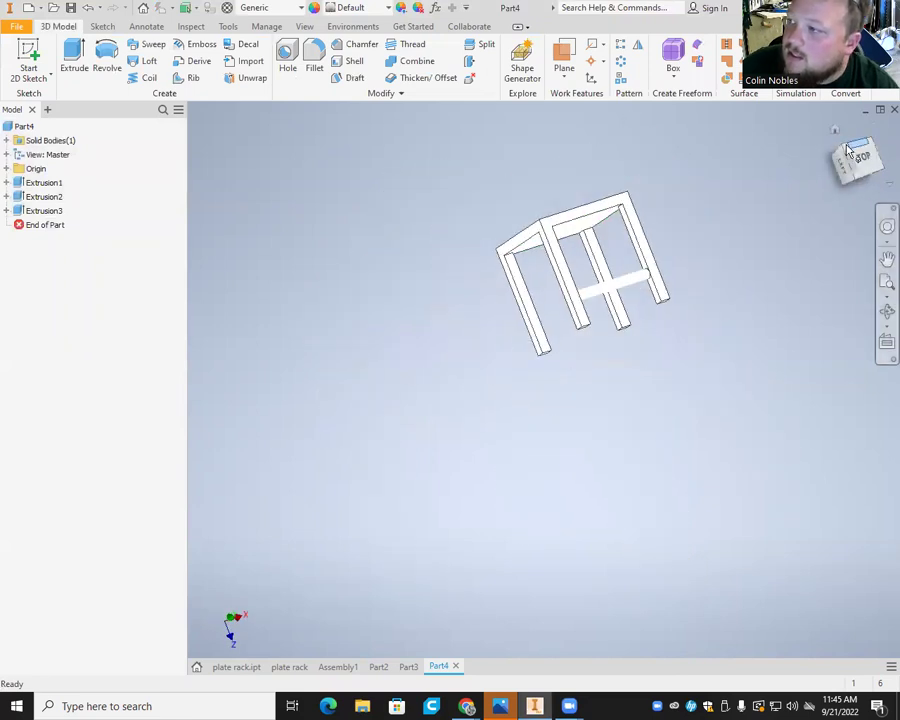
pyautogui.click(847, 148)
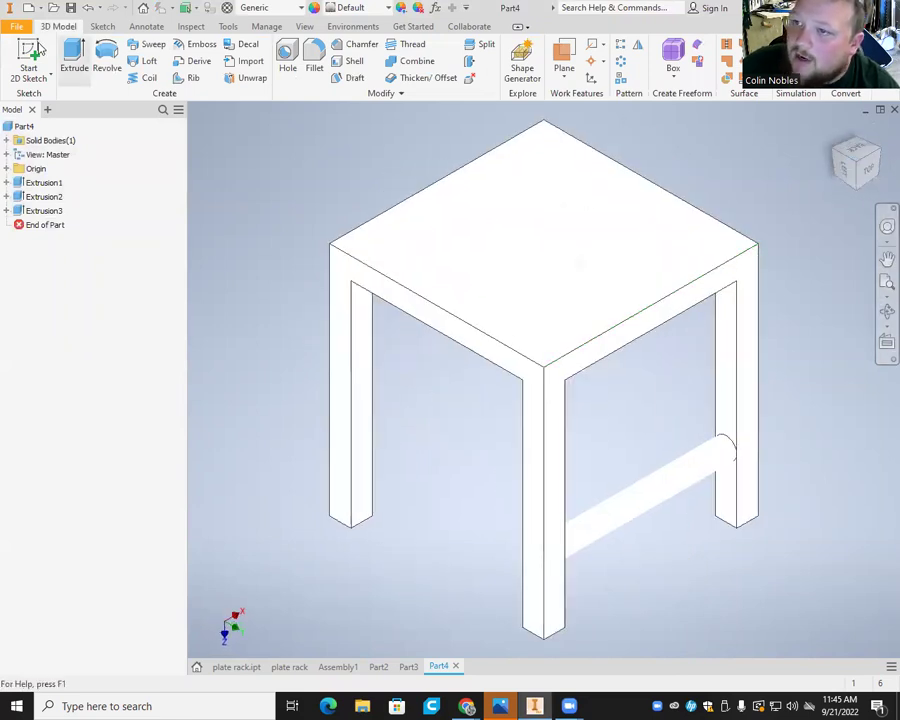
pyautogui.press('s')
pyautogui.click(764, 282)
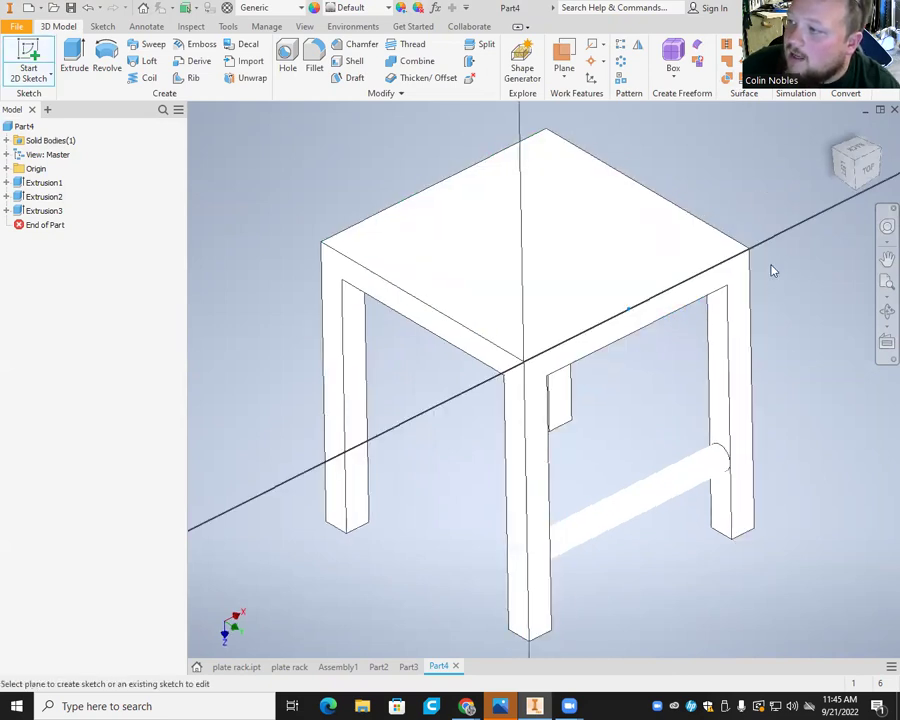
pyautogui.click(183, 66)
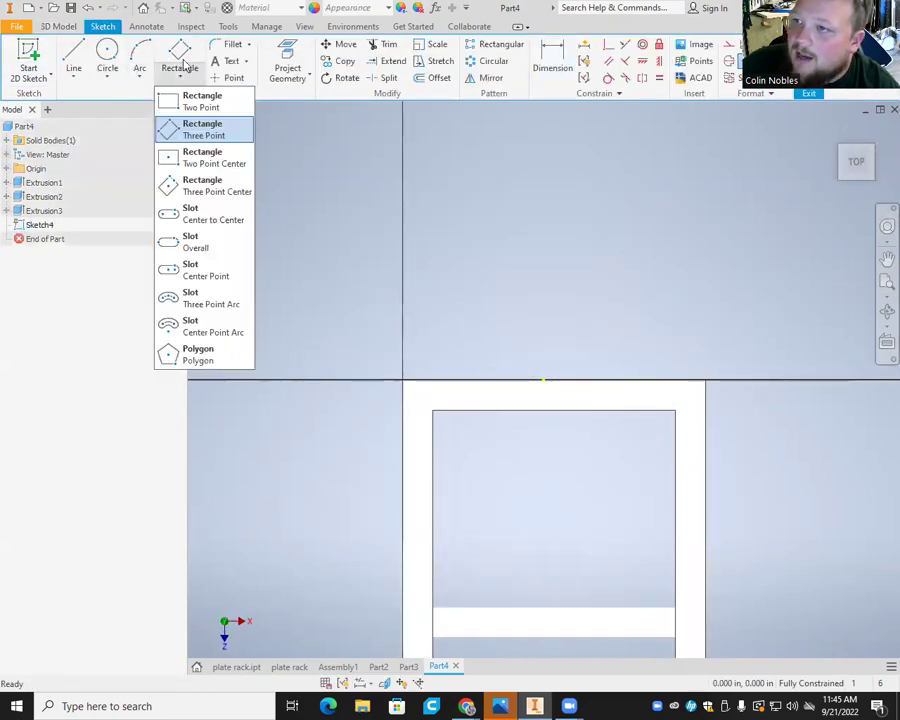
pyautogui.click(183, 52)
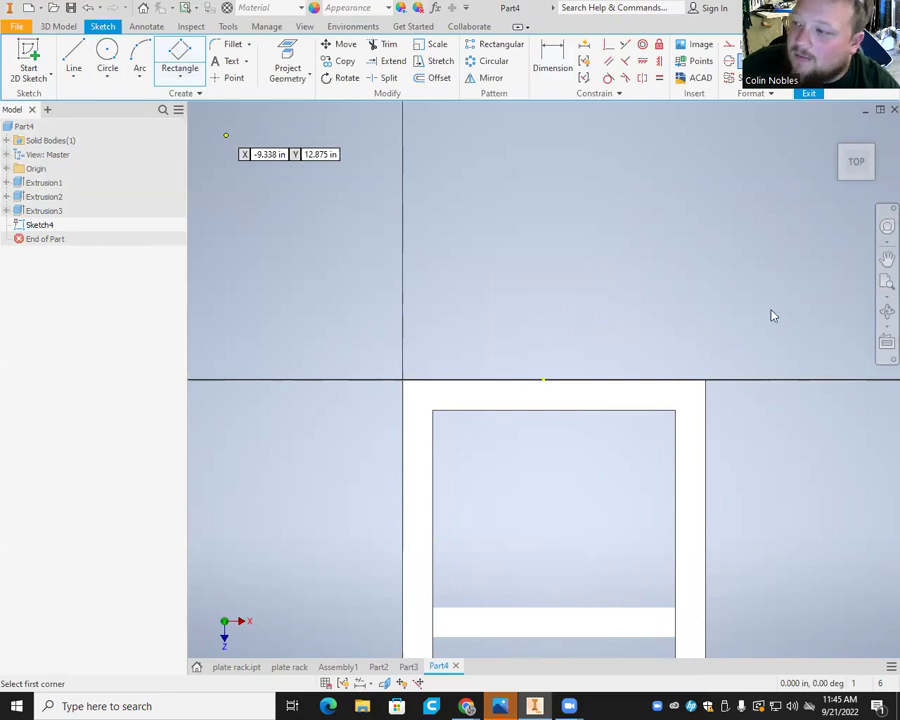
pyautogui.click(705, 380)
pyautogui.click(656, 364)
pyautogui.click(726, 146)
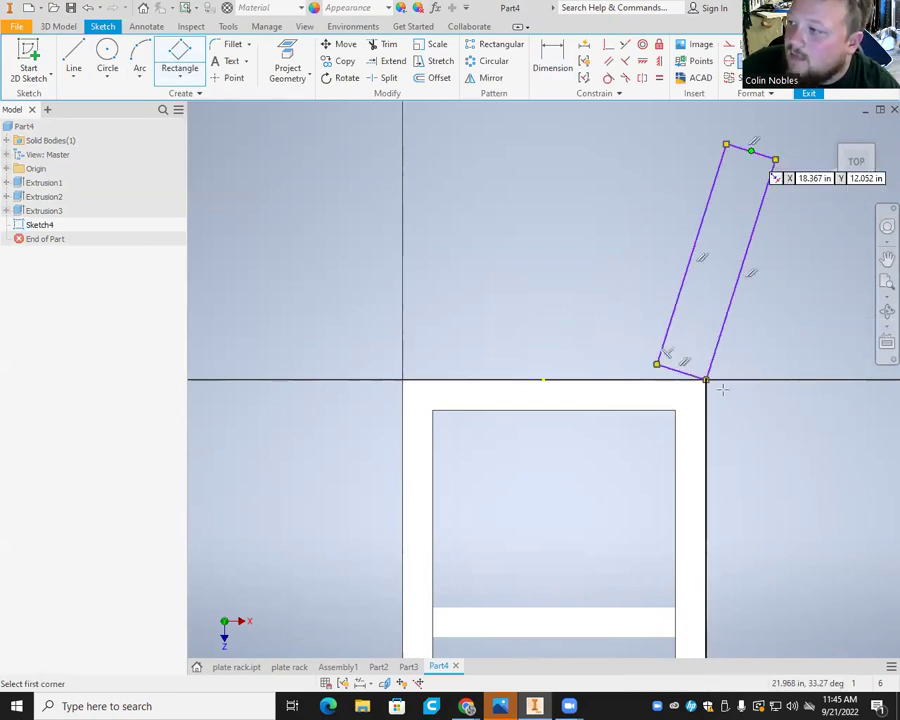
# Draw a second three-point rectangle about 1.1 in deep below the first, sharing its lower edge and overlapping the seat corner
pyautogui.click(705, 380)
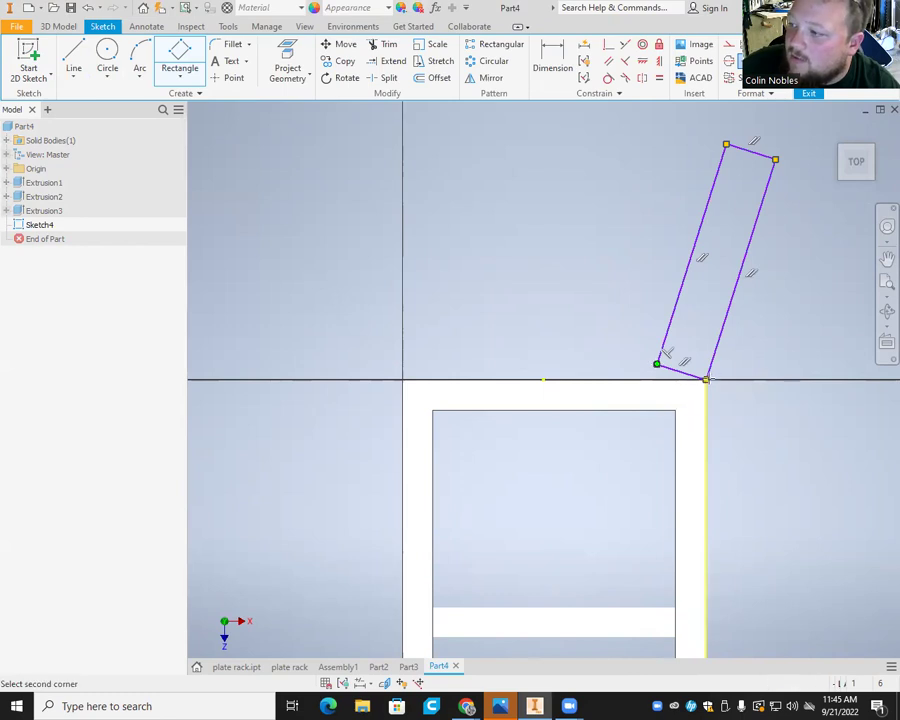
pyautogui.press('Return')
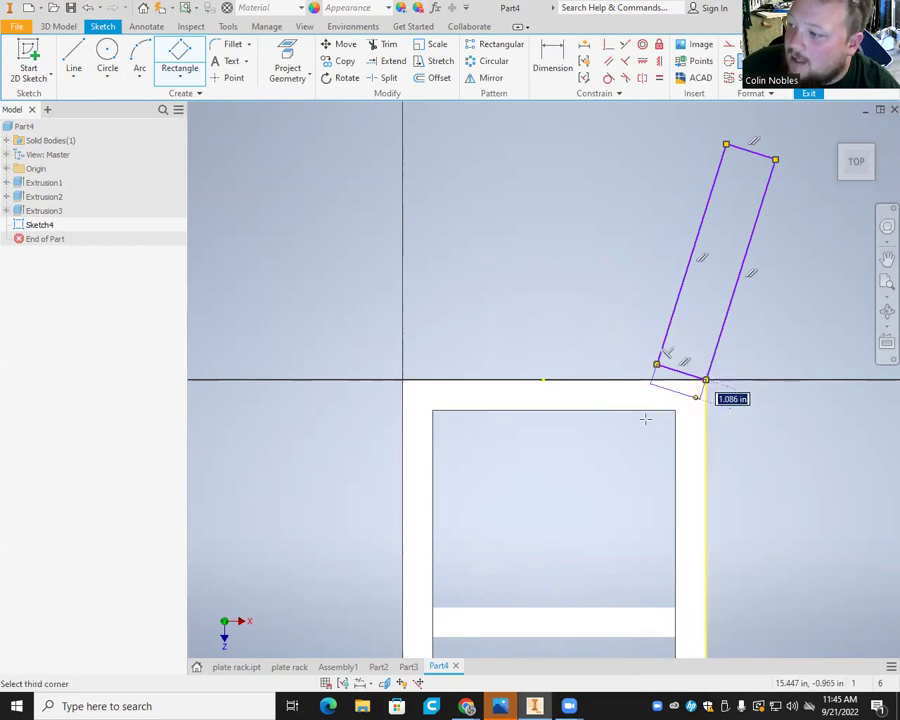
pyautogui.press('Return')
# Dimension the angle between the rectangles' shared edge and the seat's top edge to 1.6 degrees
pyautogui.scroll(-5, 718, 383)
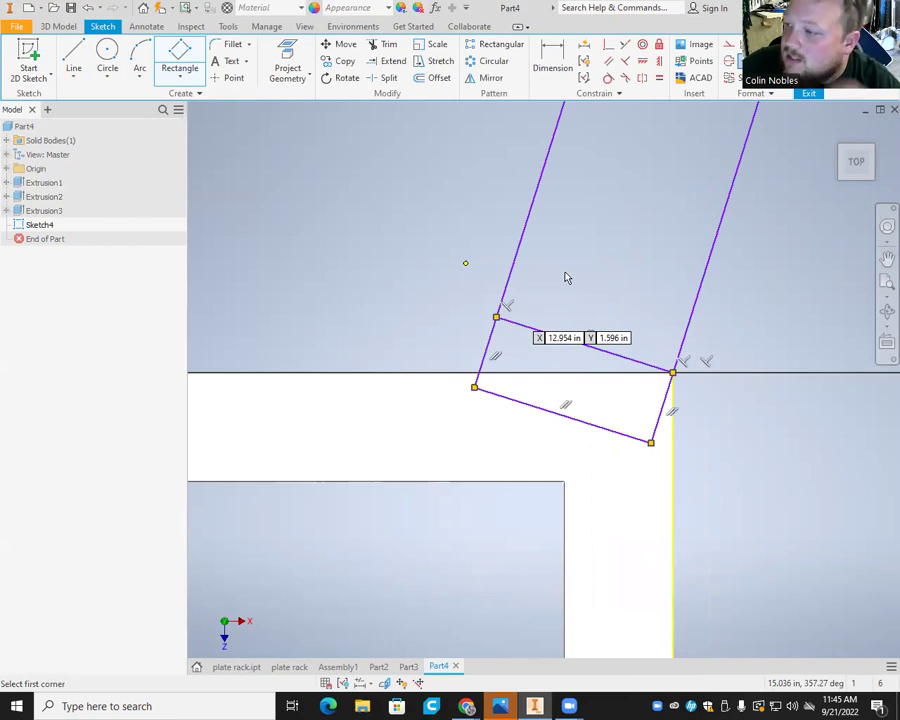
pyautogui.press('d')
pyautogui.click(560, 376)
pyautogui.click(424, 357)
pyautogui.write('1.6')
pyautogui.press('Return')
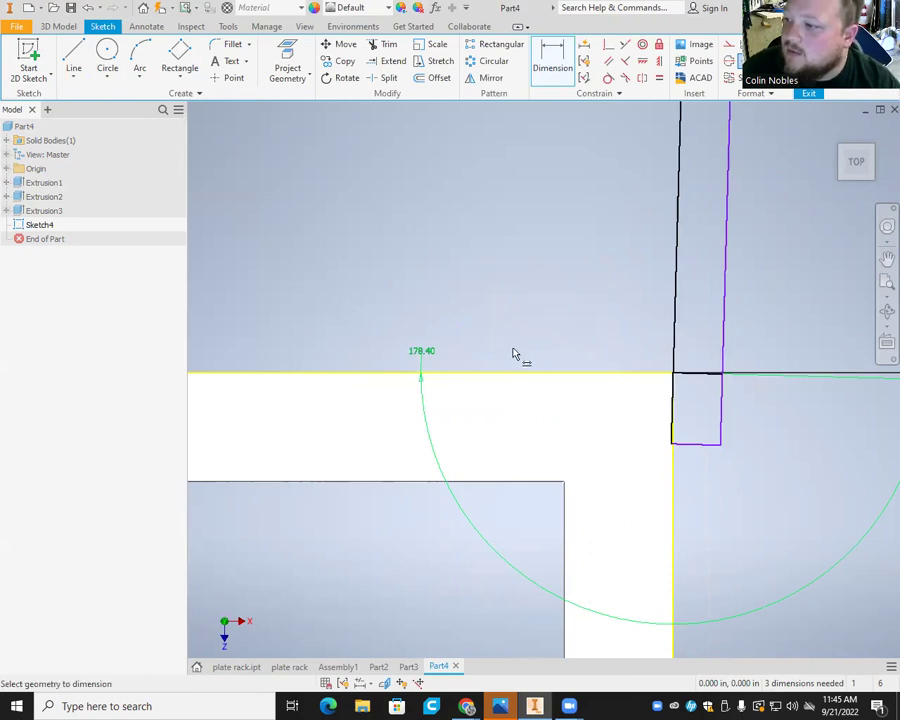
# Move the lower rectangle's outer corner back across the seat corner so the post profile lies over the rear leg
pyautogui.scroll(3, 400, 350)
pyautogui.scroll(-5, 504, 373)
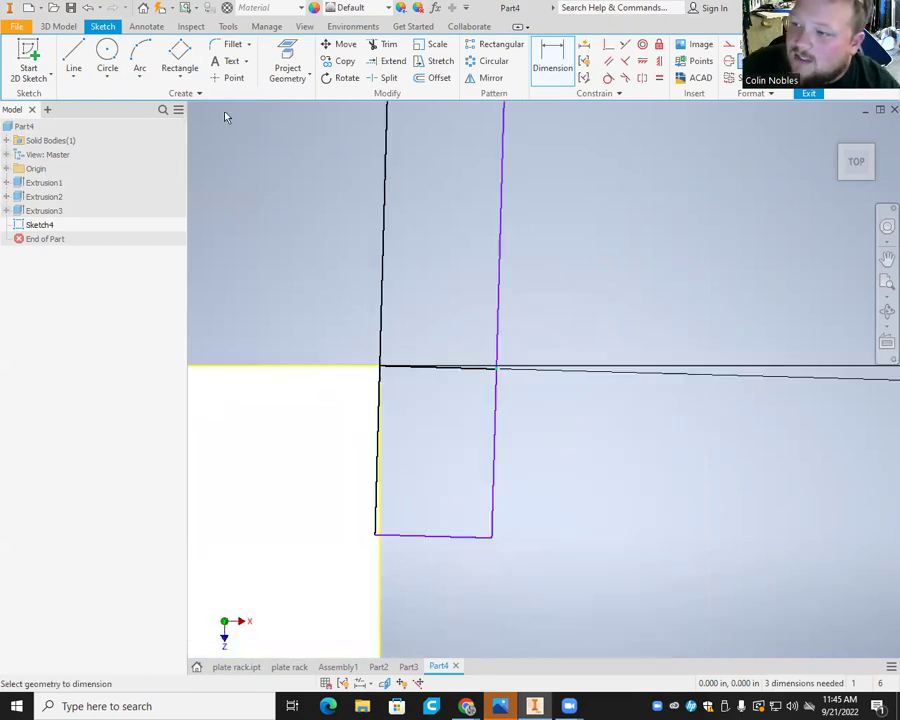
pyautogui.click(553, 55)
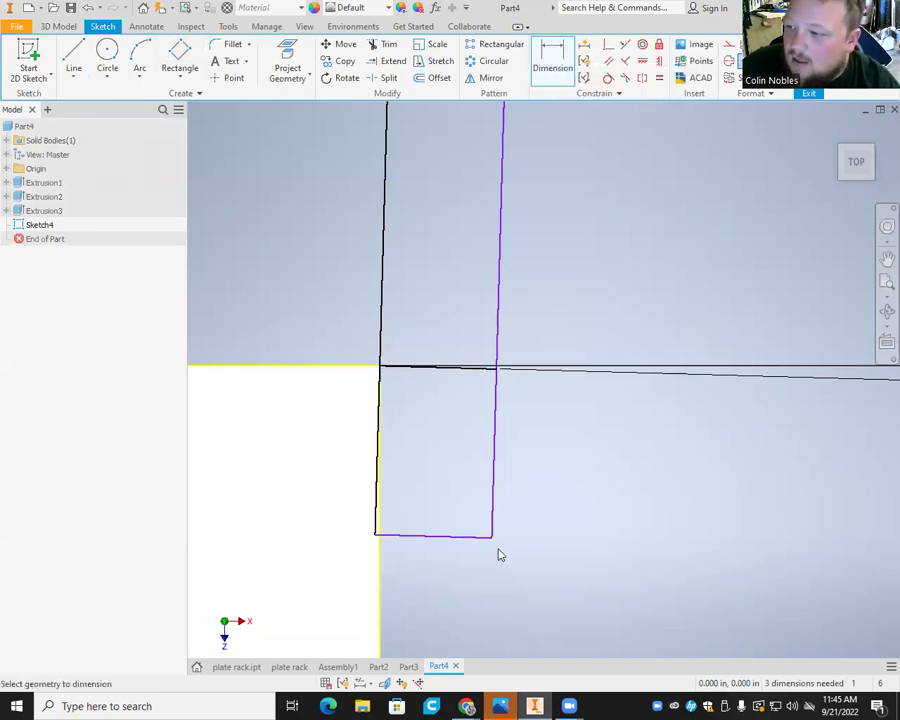
pyautogui.press('Escape')
pyautogui.moveTo(498, 540)
pyautogui.mouseDown()
pyautogui.moveTo(305, 516)
pyautogui.moveTo(250, 524)
pyautogui.mouseUp()
# Dimension the post profile's width to 1.6 in between its two long edges
pyautogui.press('d')
pyautogui.click(383, 212)
pyautogui.click(279, 216)
pyautogui.click(311, 217)
pyautogui.write('1.6')
pyautogui.press('Return')
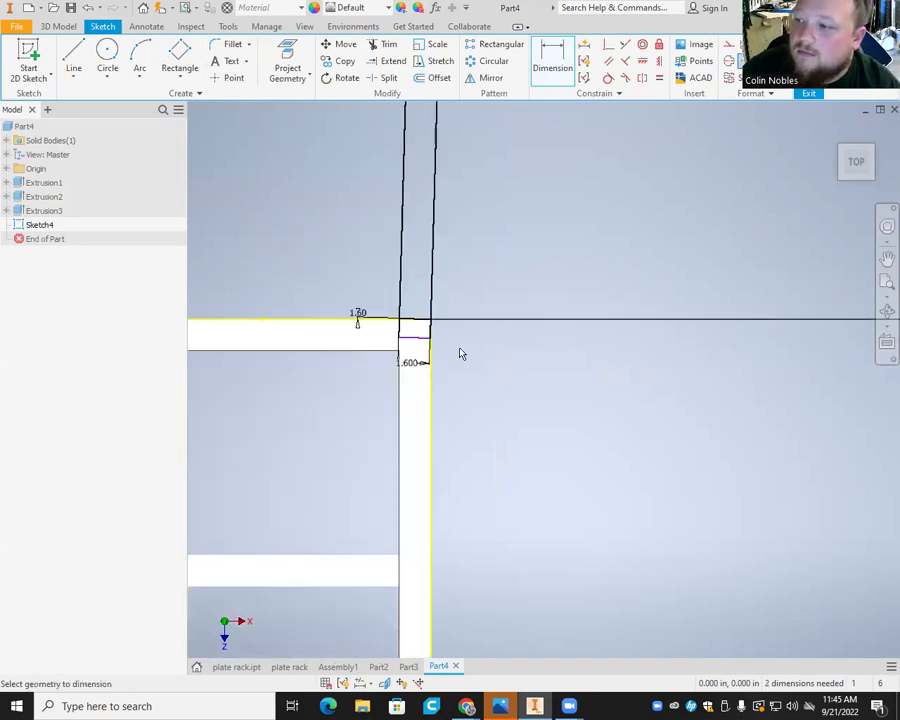
# Dimension the outer long edge of the upper post rectangle to 16 in, aligned with its slope
pyautogui.scroll(-5, 380, 333)
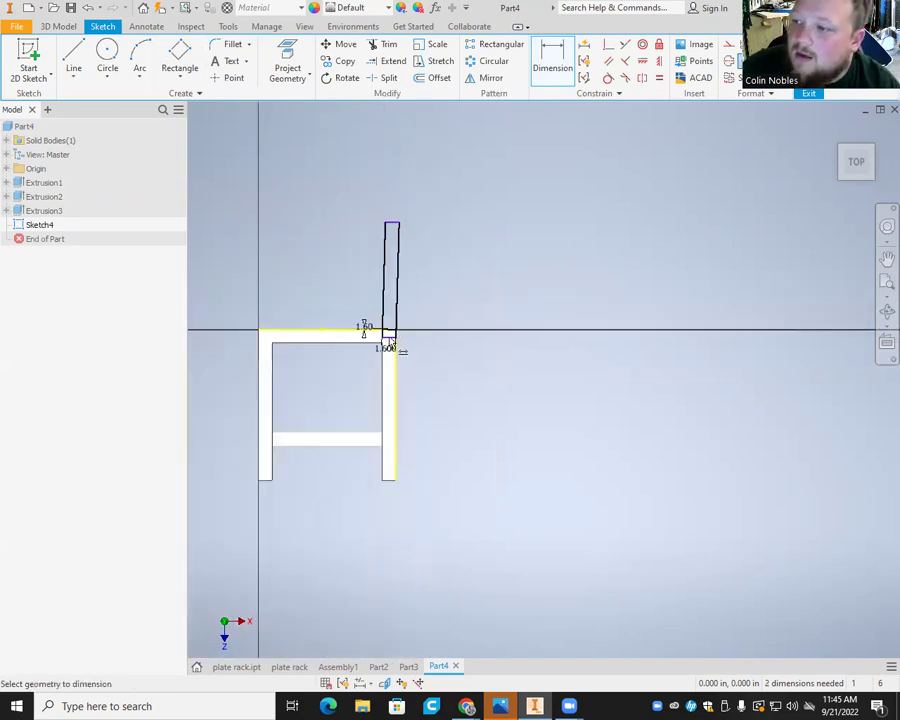
pyautogui.click(550, 68)
pyautogui.scroll(5, 376, 366)
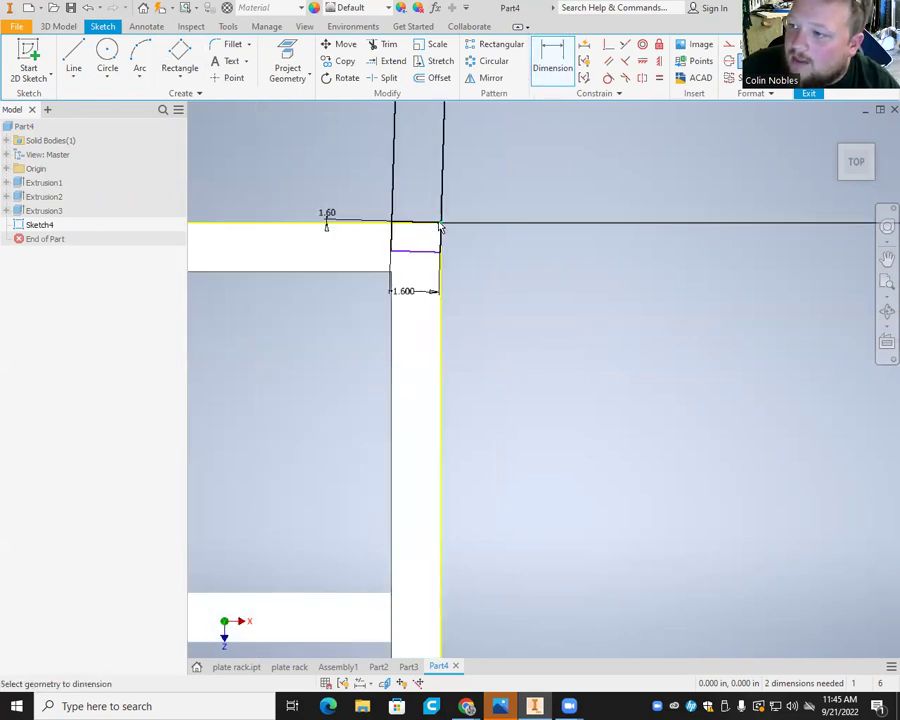
pyautogui.scroll(-4, 443, 232)
pyautogui.scroll(5, 443, 200)
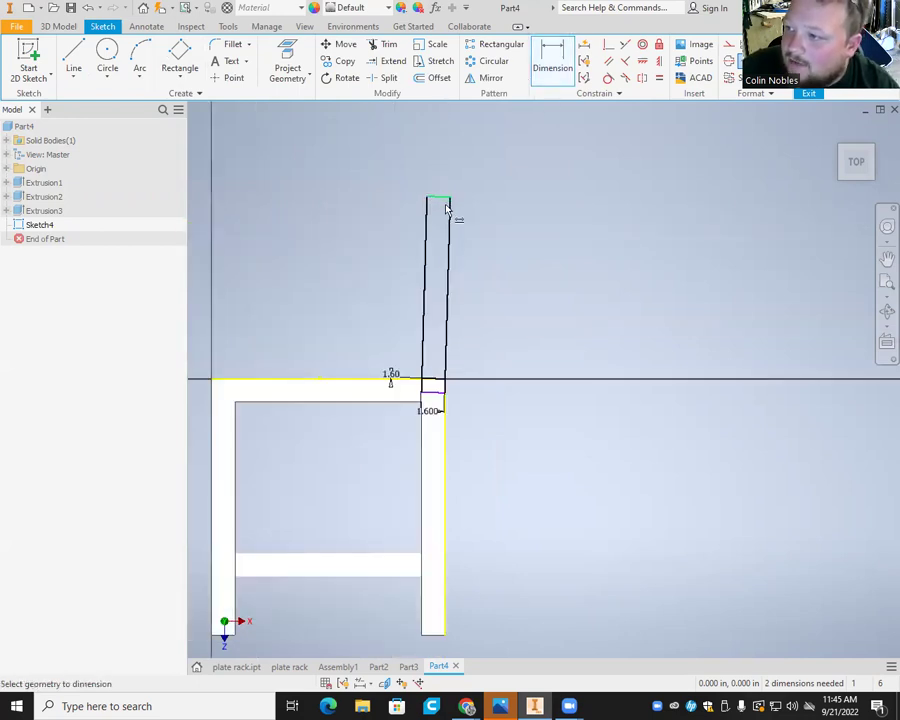
pyautogui.click(443, 204)
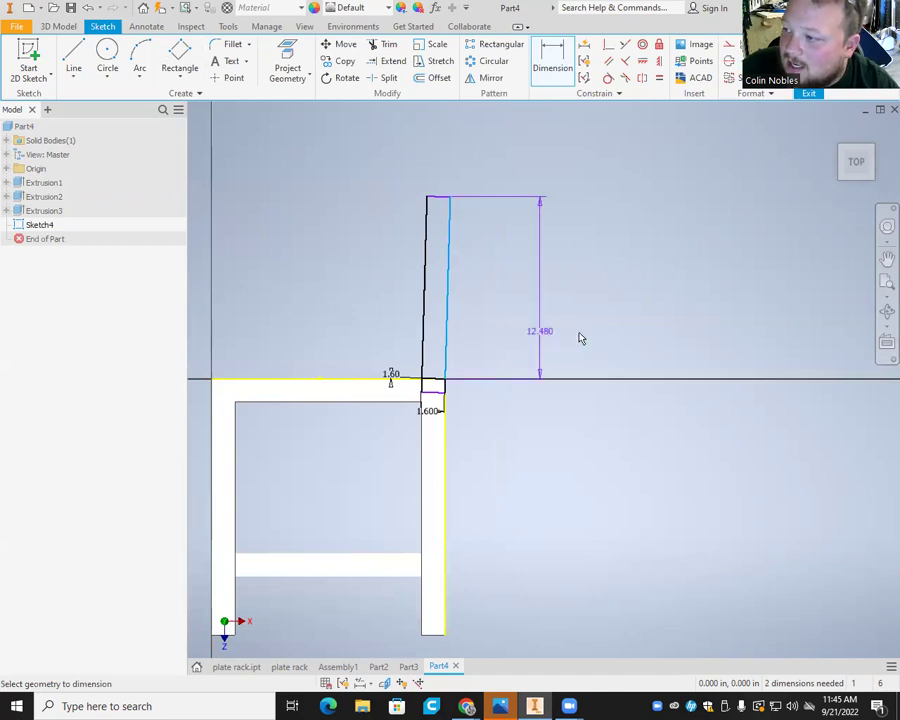
pyautogui.scroll(5, 450, 340)
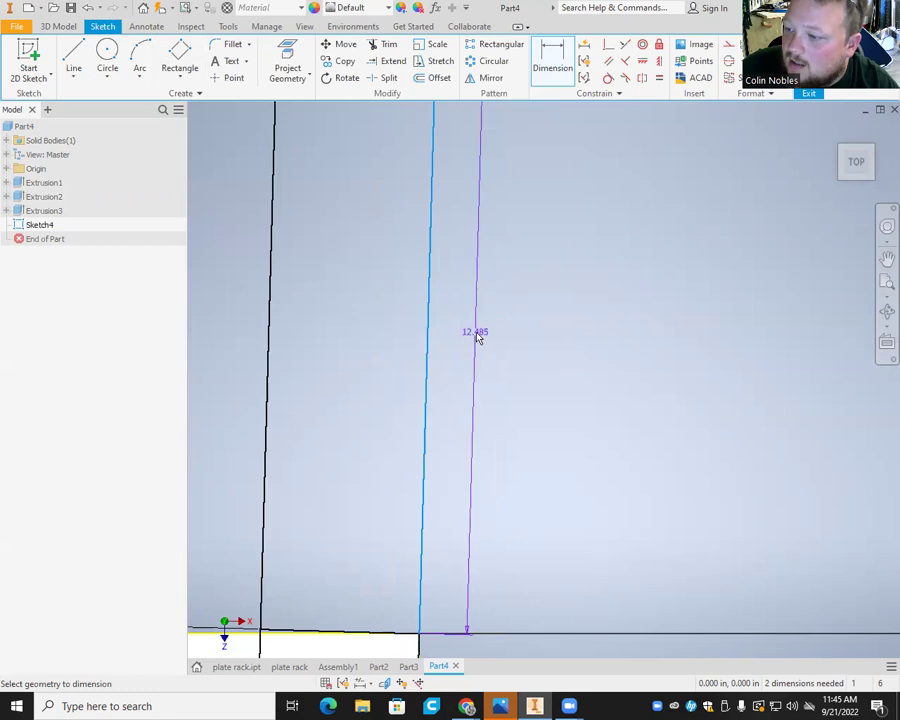
pyautogui.click(565, 359)
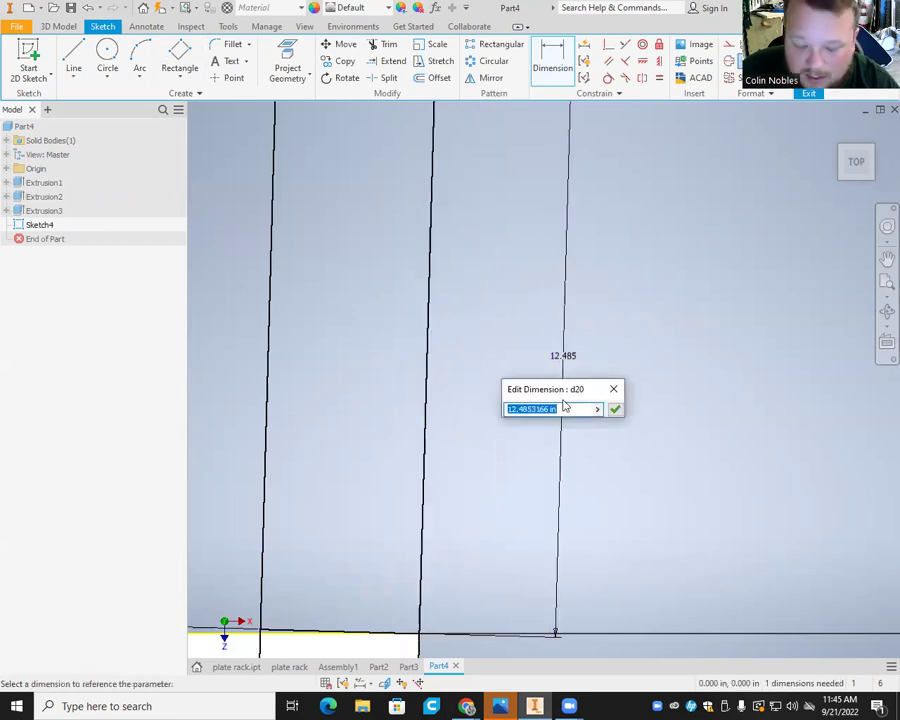
pyautogui.write('16')
pyautogui.click(615, 410)
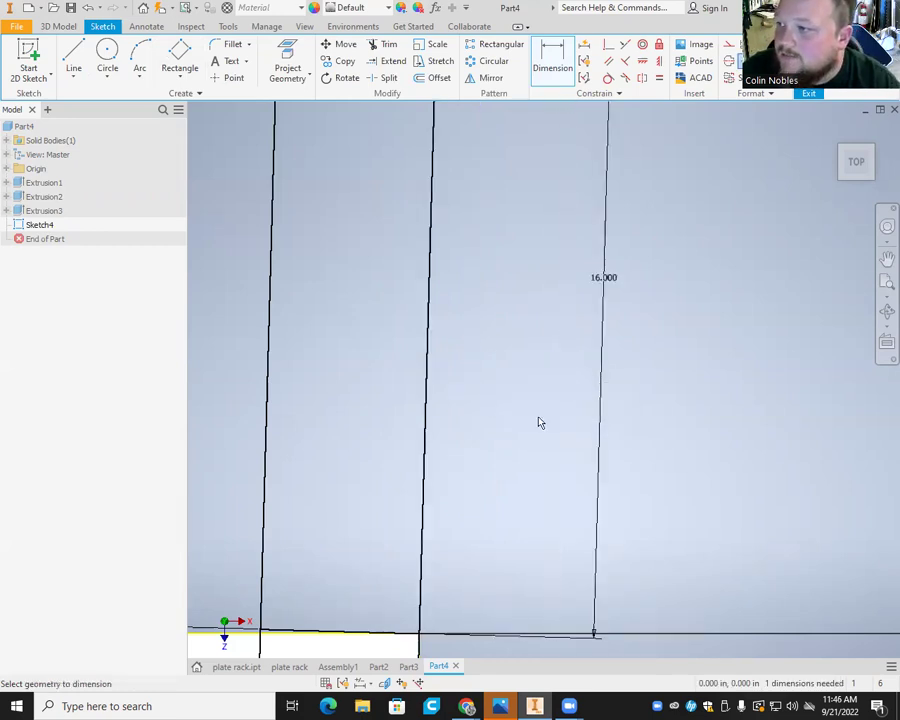
# Set up a joined extrusion of the upper and lower post profiles, 1.6 in deep in the flipped direction across the seat
pyautogui.scroll(-5, 526, 427)
pyautogui.press('F6')
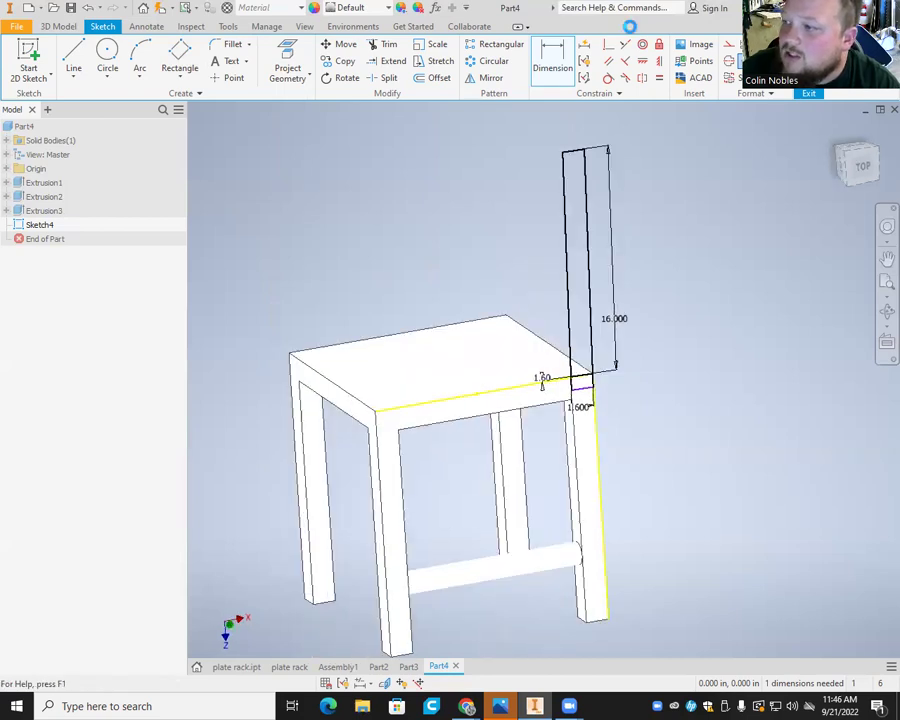
pyautogui.press('e')
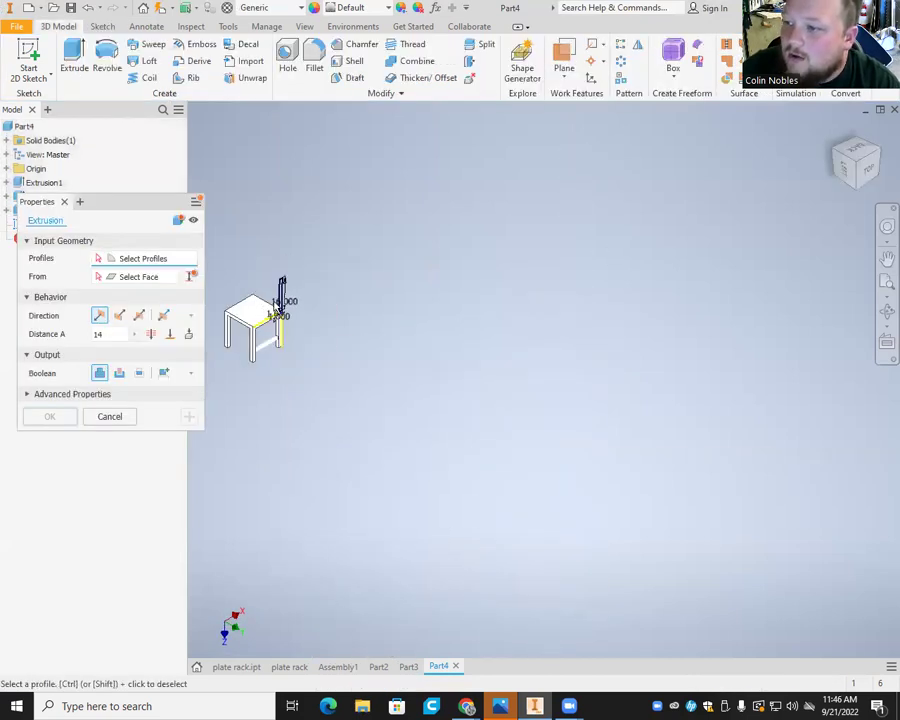
pyautogui.scroll(8, 279, 307)
pyautogui.click(424, 420)
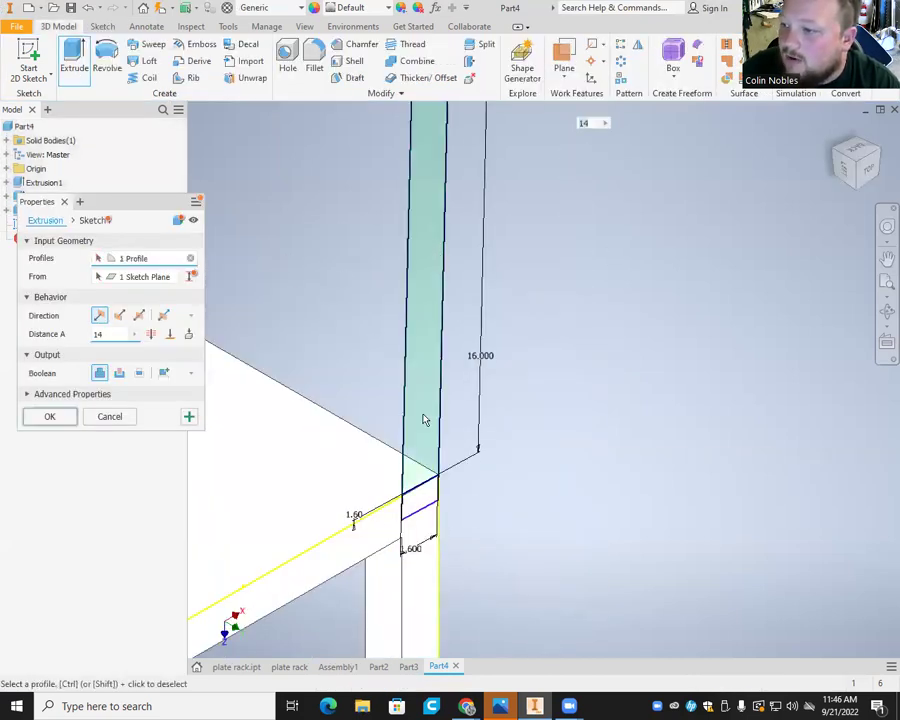
pyautogui.click(426, 424)
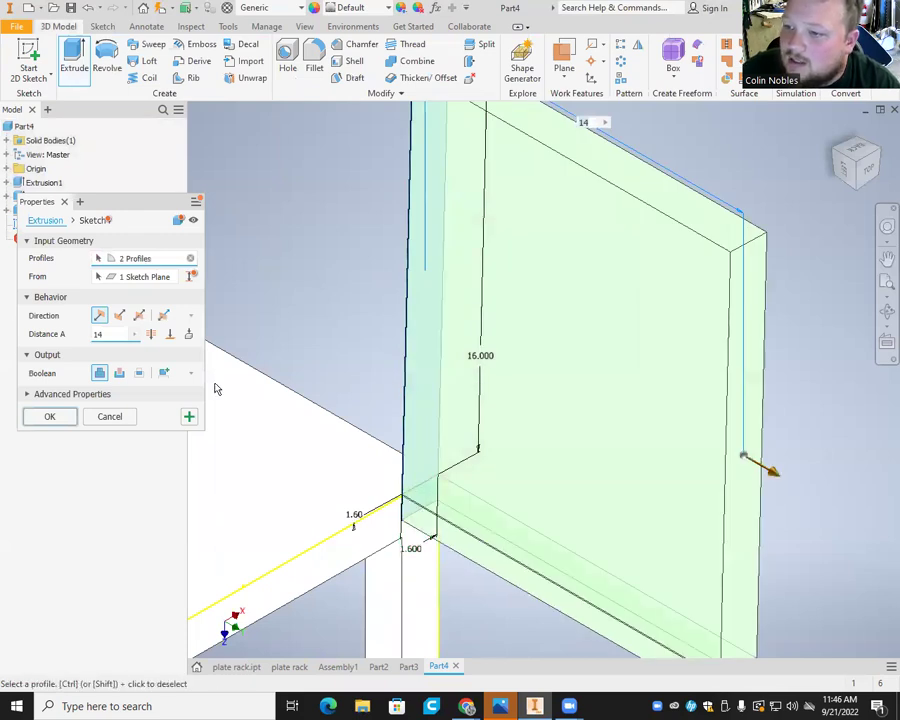
pyautogui.write('.16')
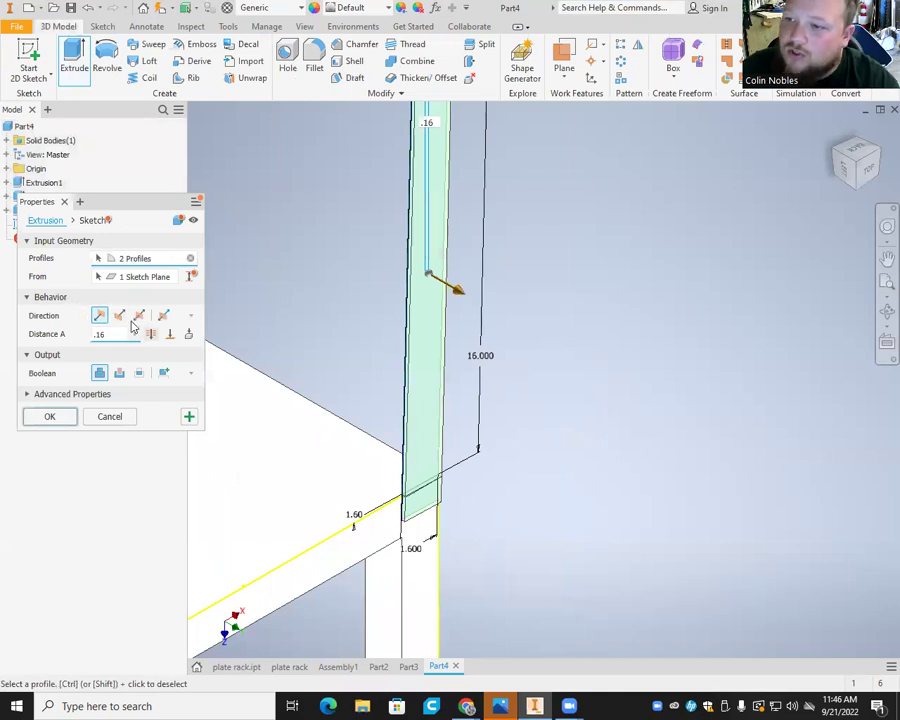
pyautogui.click(120, 316)
pyautogui.click(99, 372)
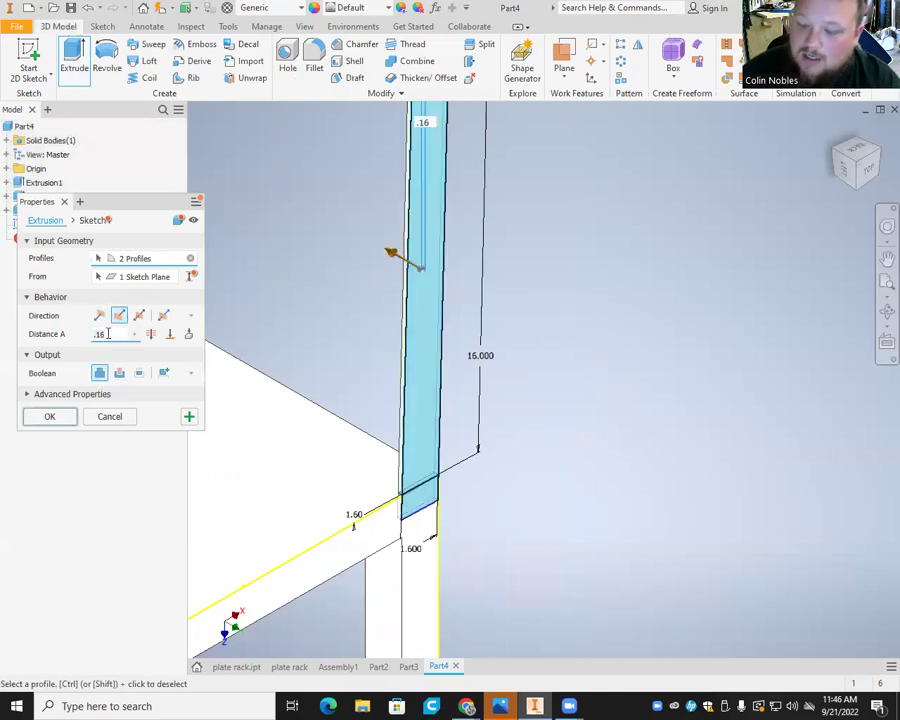
pyautogui.doubleClick(108, 333)
pyautogui.press('BackSpace')
pyautogui.write('1.6')
# Add the thin sliver profile between the two rectangles to the extrusion and complete the back post
pyautogui.scroll(-3, 422, 492)
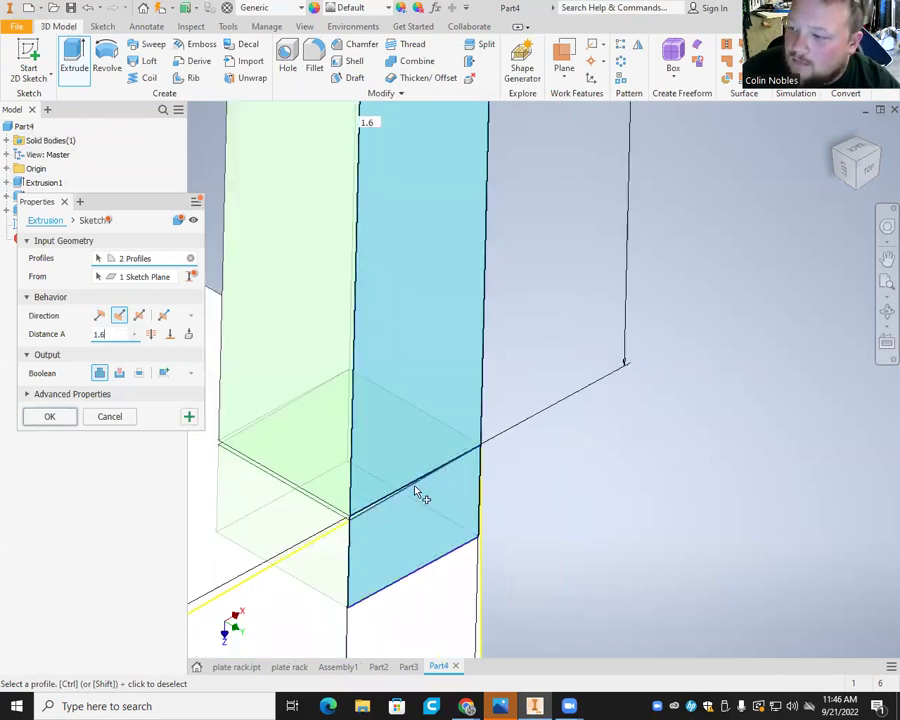
pyautogui.scroll(-5, 426, 465)
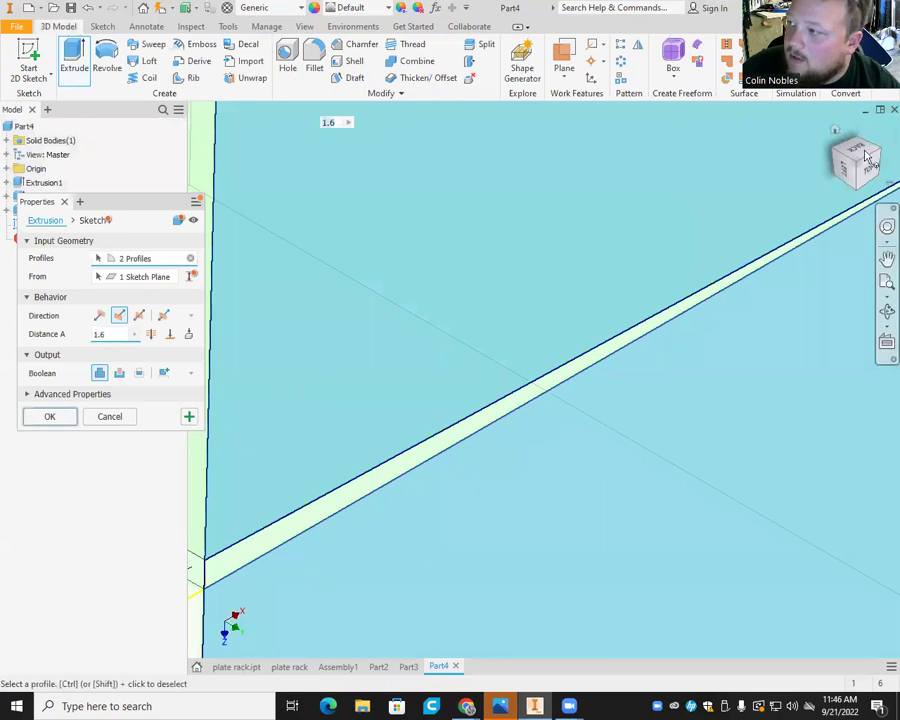
pyautogui.click(867, 178)
pyautogui.scroll(-5, 441, 260)
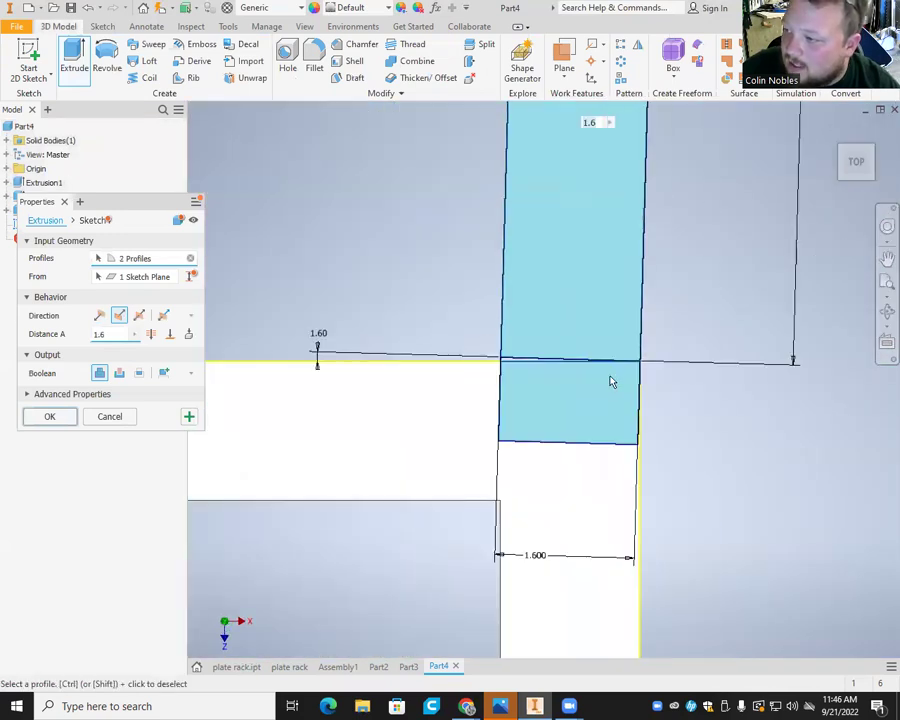
pyautogui.click(432, 265)
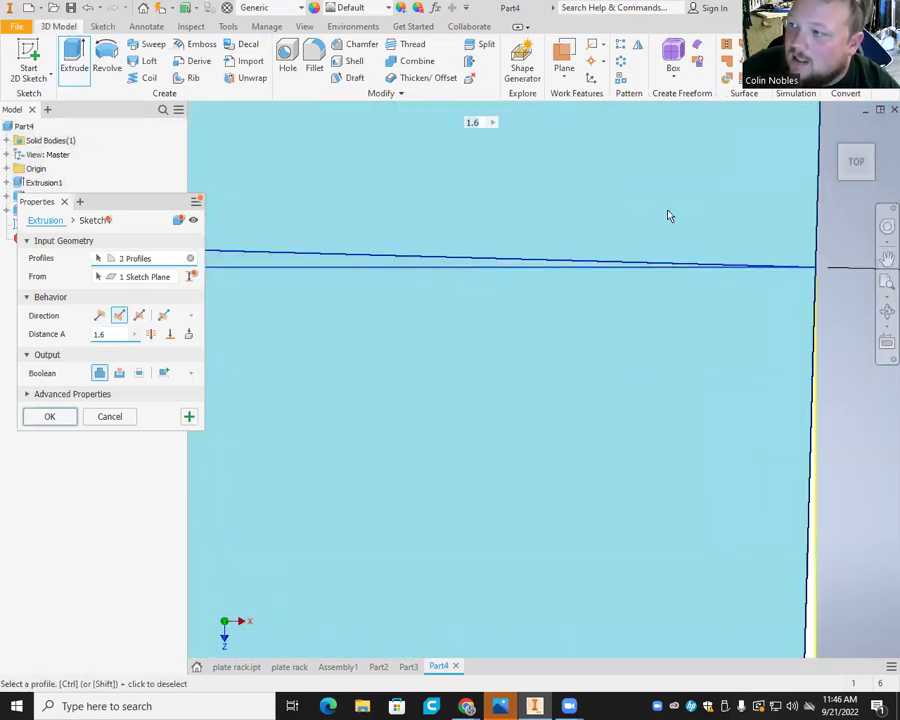
pyautogui.click(835, 130)
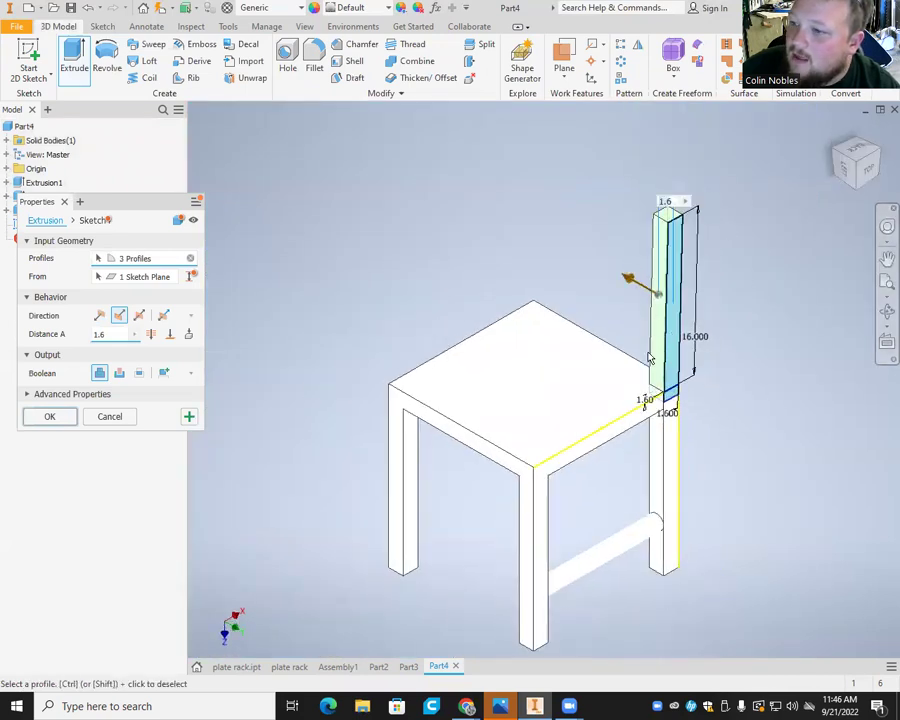
pyautogui.click(62, 419)
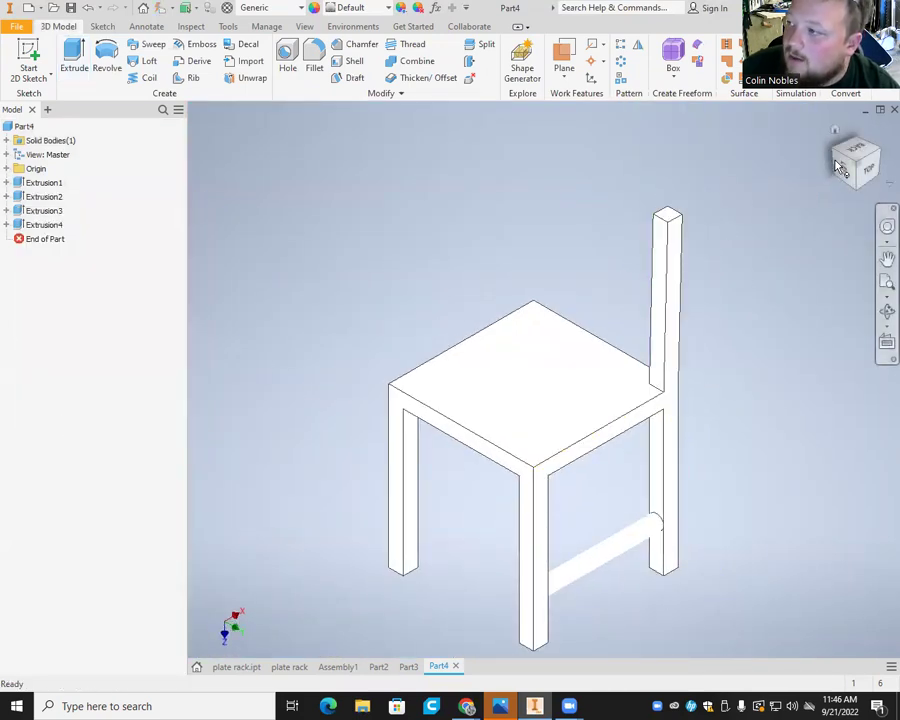
# Start a sketch on the back post's inner side face and draw a three-point rectangle across the full post width at its upper end
pyautogui.keyDown('shift'); pyautogui.moveTo(521, 160); pyautogui.dragTo(480, 140, button='middle'); pyautogui.keyUp('shift')
pyautogui.press('s')
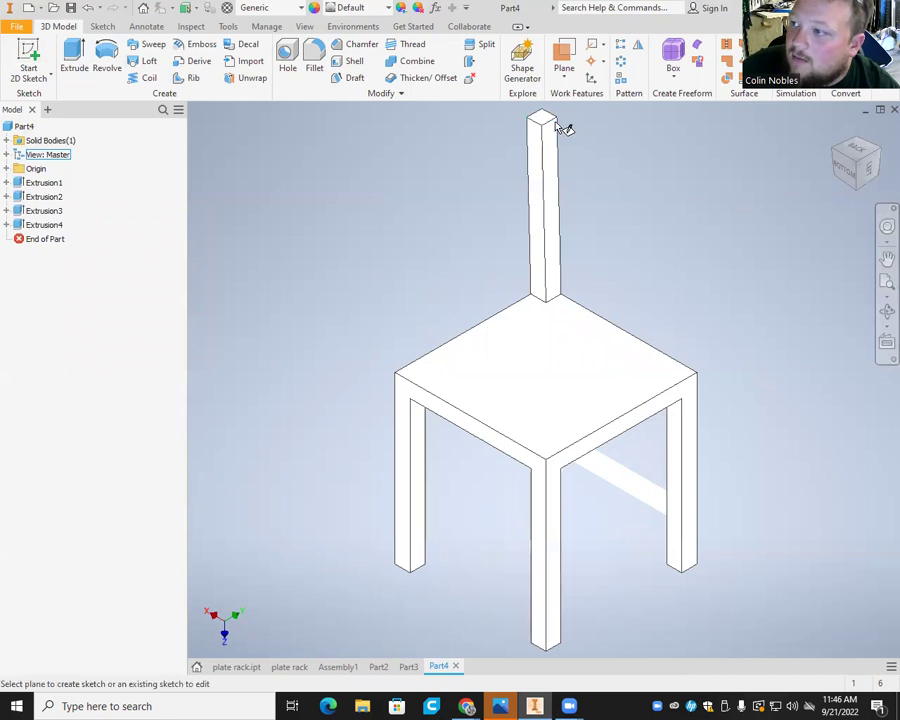
pyautogui.click(540, 140)
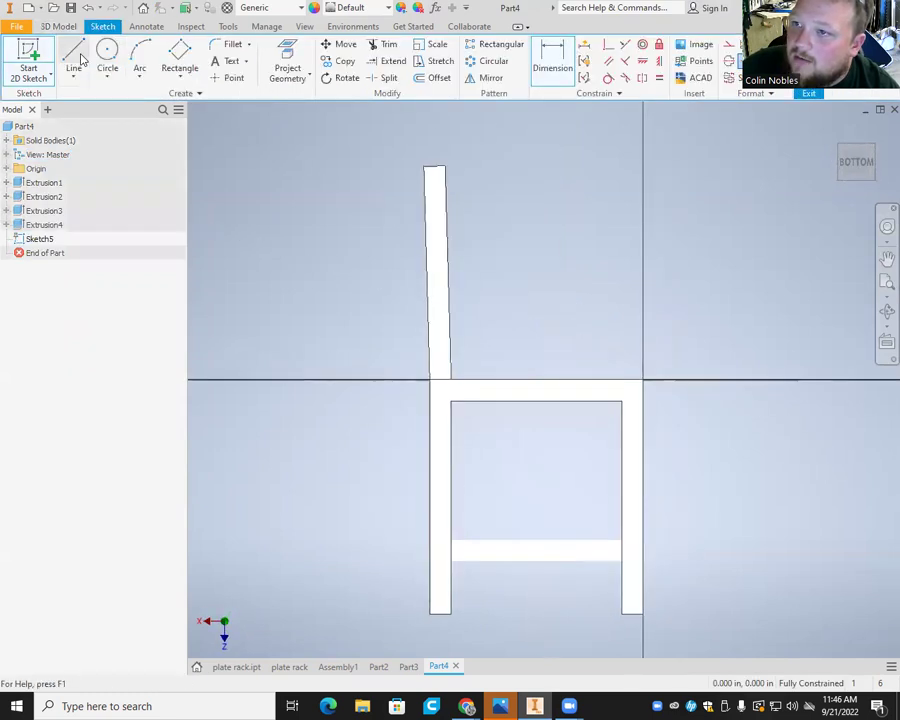
pyautogui.click(174, 55)
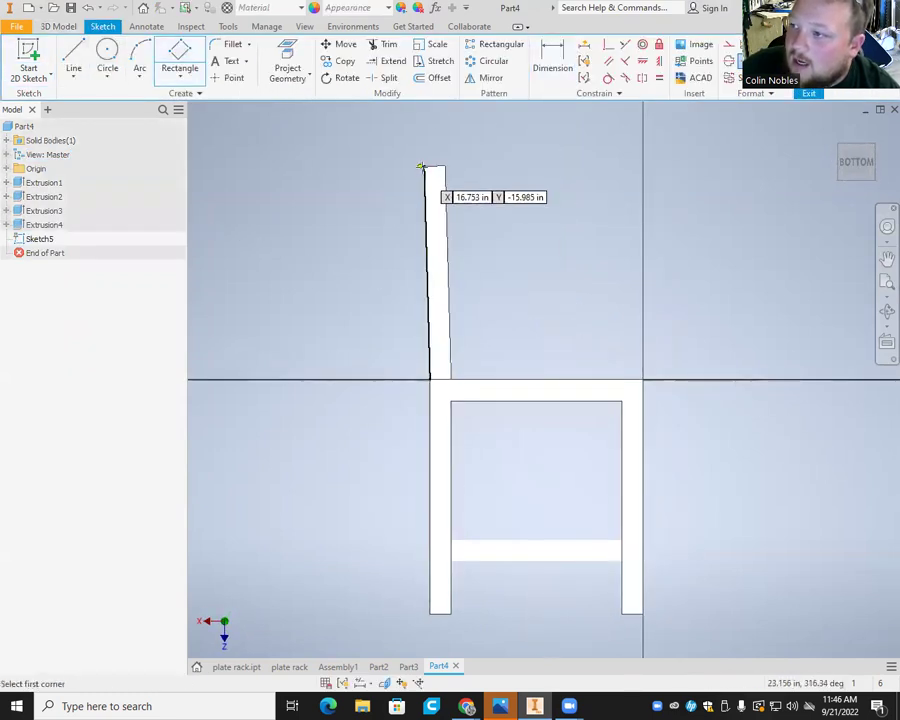
pyautogui.click(424, 167)
pyautogui.scroll(3, 425, 195)
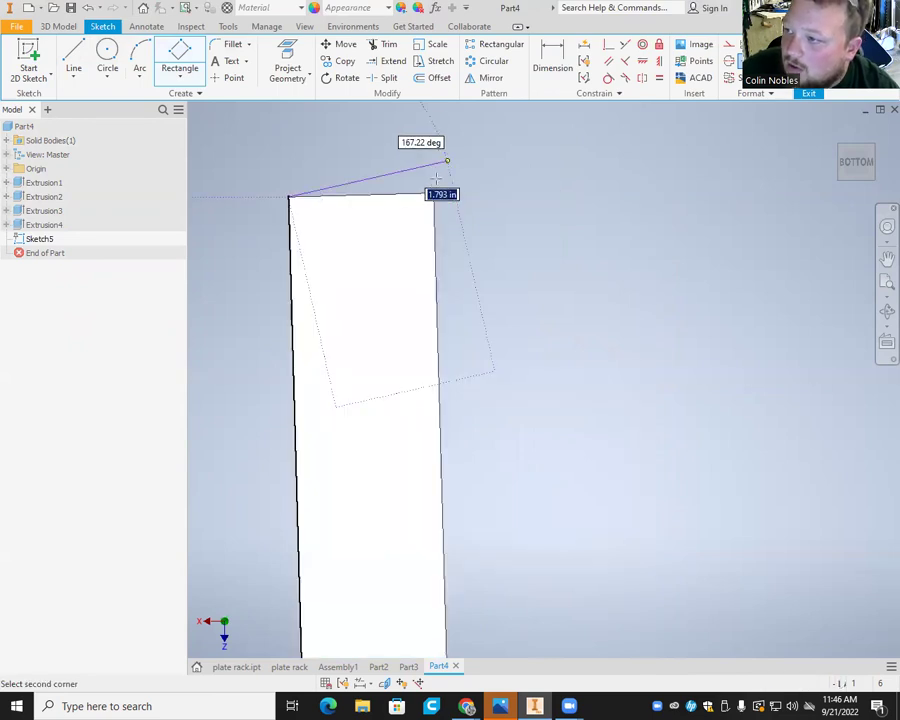
pyautogui.click(456, 254)
pyautogui.scroll(-3, 420, 310)
pyautogui.click(400, 370)
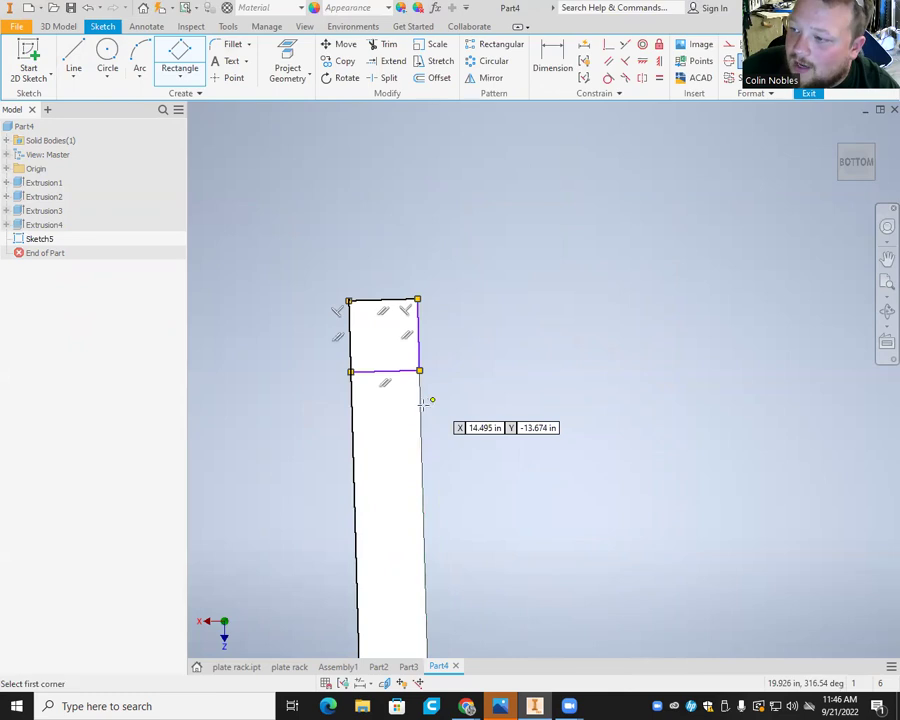
# Draw a second three-point rectangle about 1.05 in wide below the first, starting on the post's front edge
pyautogui.click(421, 404)
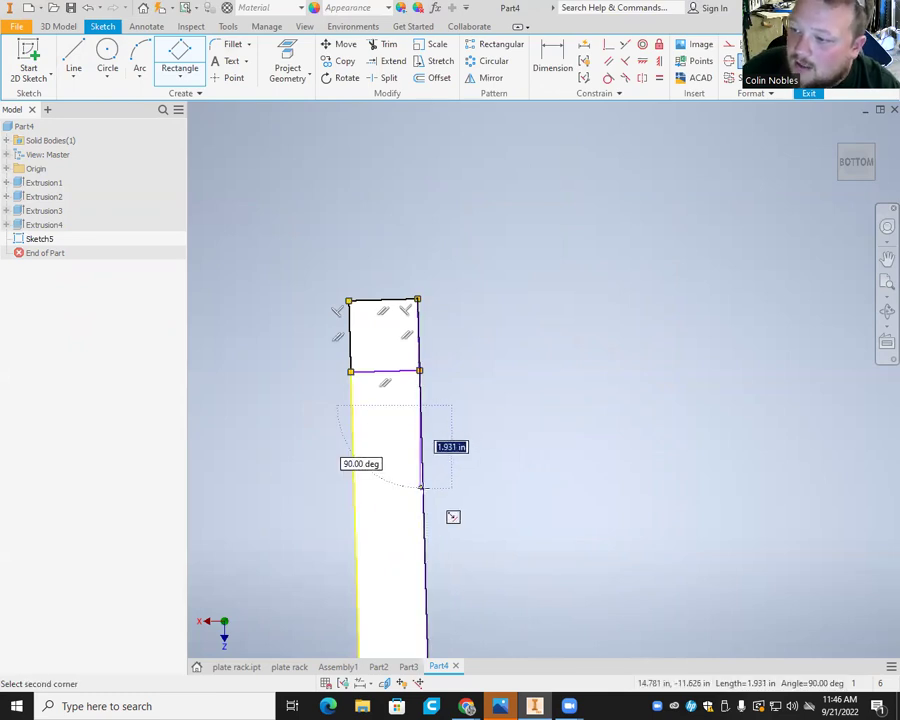
pyautogui.scroll(6, 421, 484)
pyautogui.click(400, 474)
pyautogui.scroll(-5, 358, 470)
pyautogui.click(293, 444)
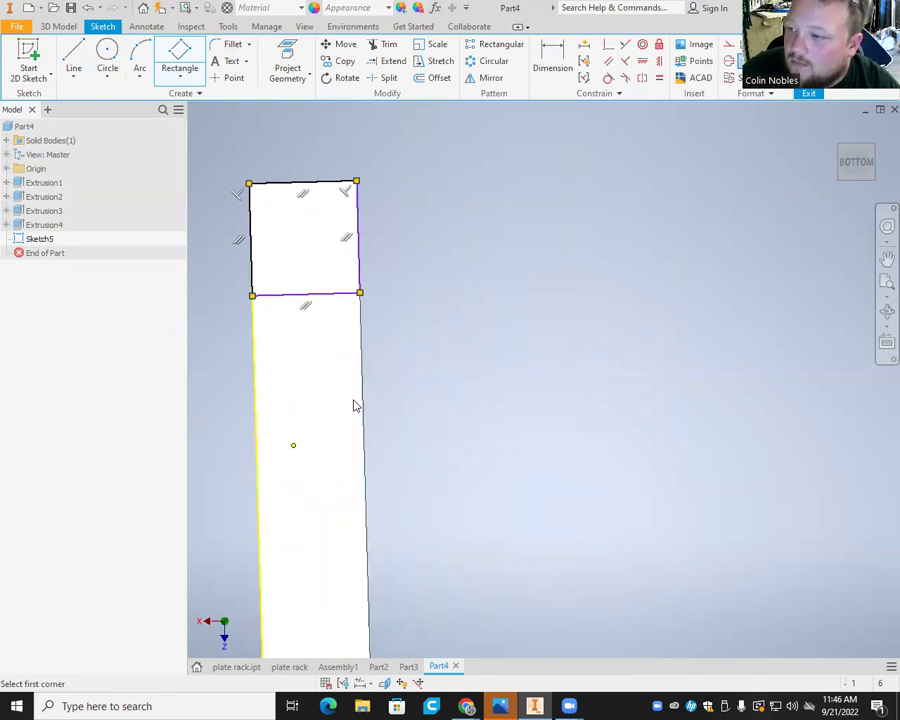
pyautogui.rightClick(309, 401)
pyautogui.press('Escape')
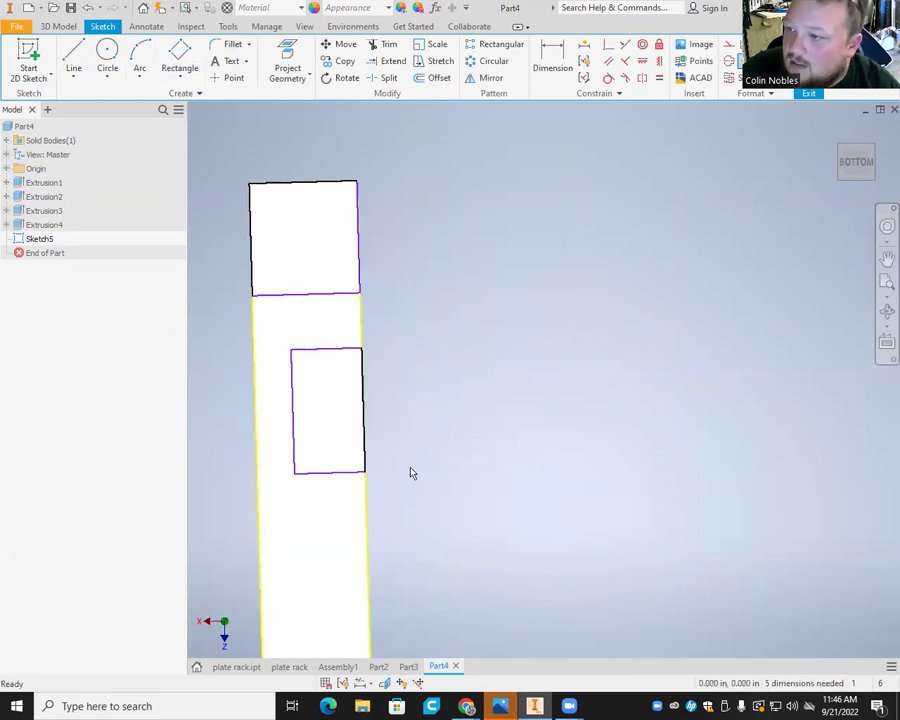
# Dimension the gap between the two rectangles to 1.6 in
pyautogui.scroll(2, 410, 474)
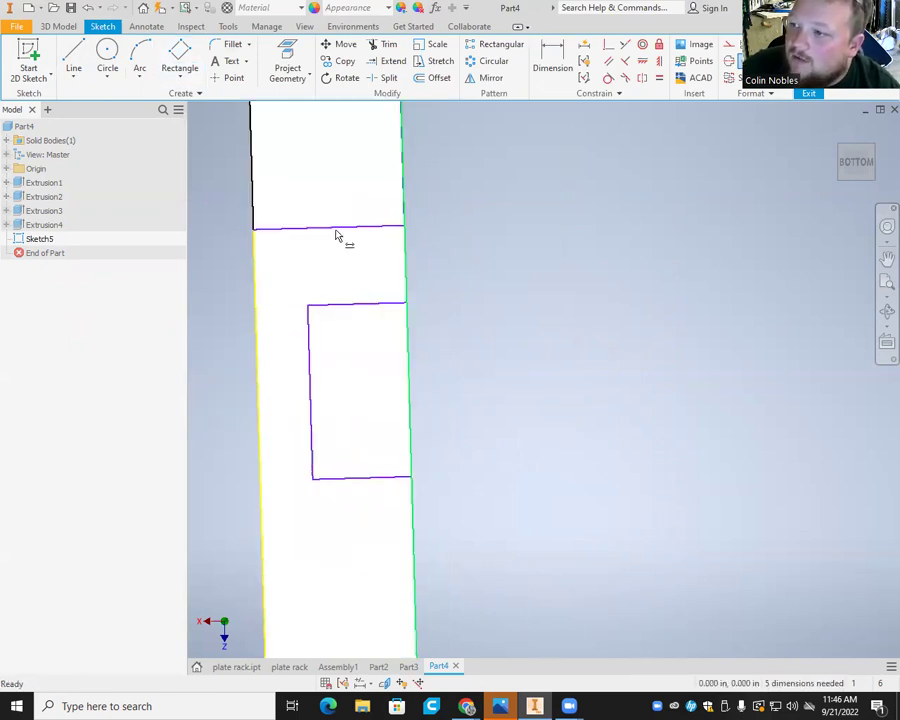
pyautogui.press('d')
pyautogui.click(400, 303)
pyautogui.click(400, 228)
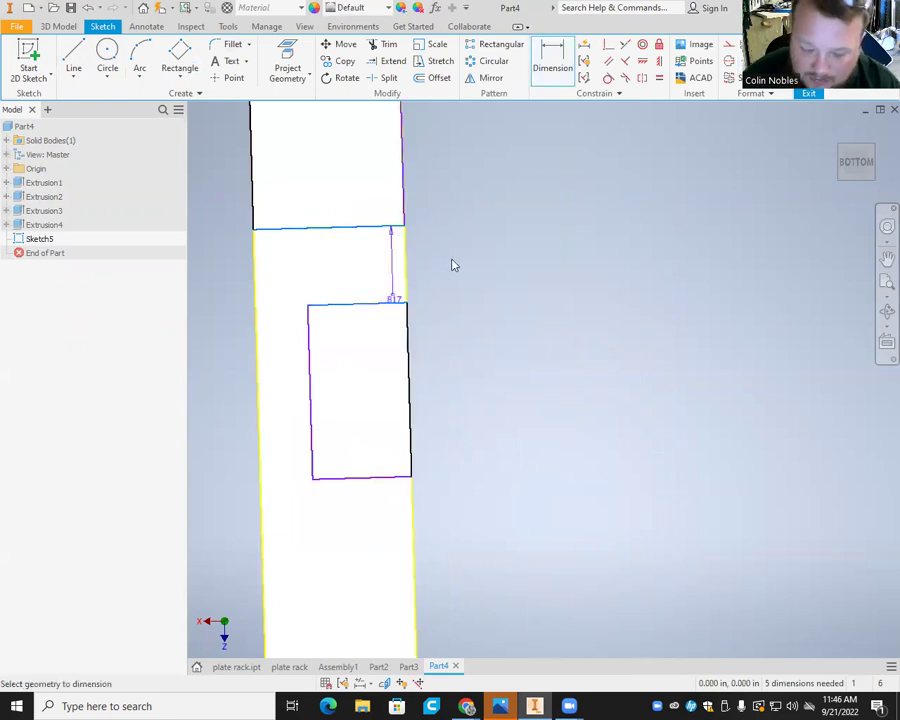
pyautogui.click(452, 264)
pyautogui.press('1')
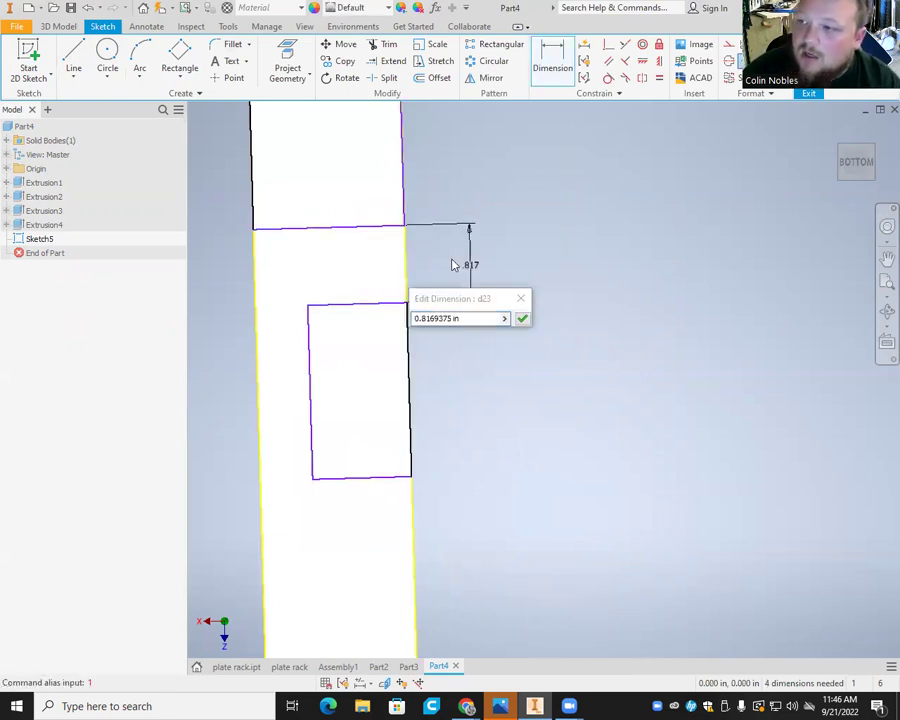
pyautogui.click(471, 317)
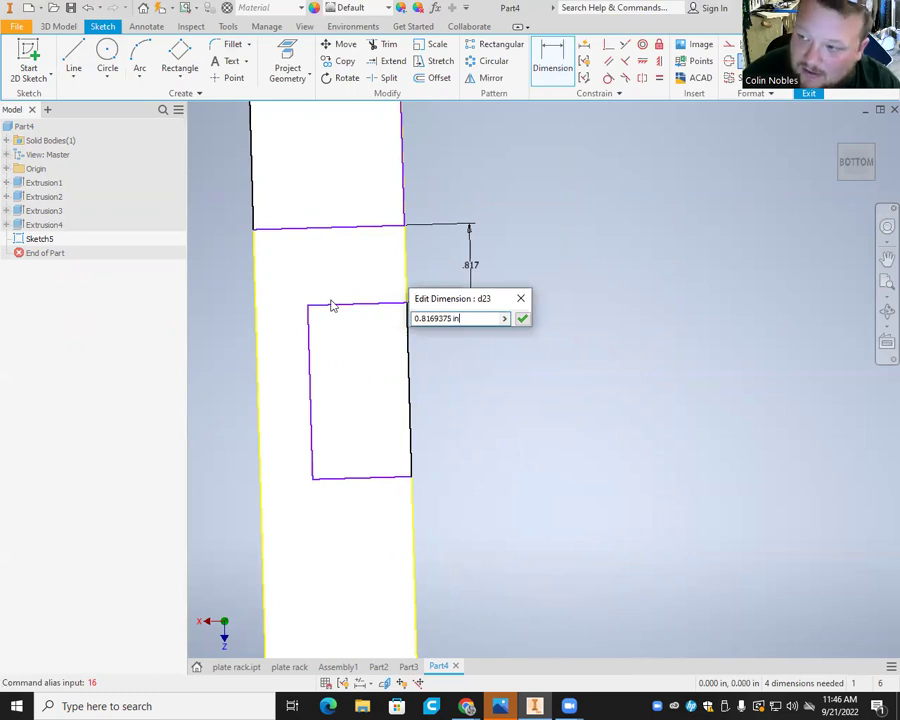
pyautogui.hotkey('ctrl', 'a')
pyautogui.press('BackSpace')
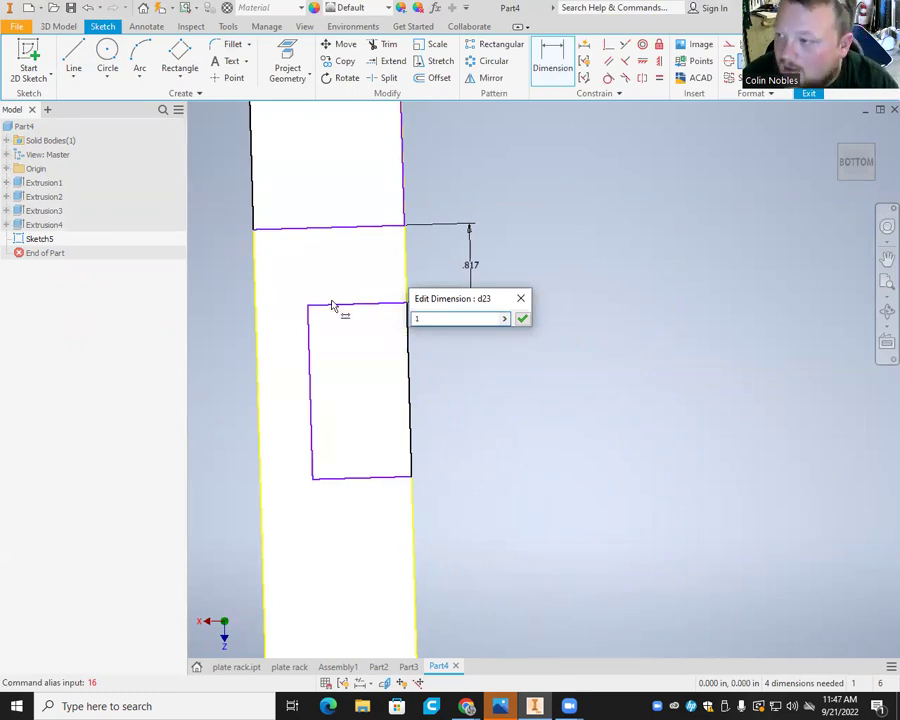
pyautogui.press('Return')
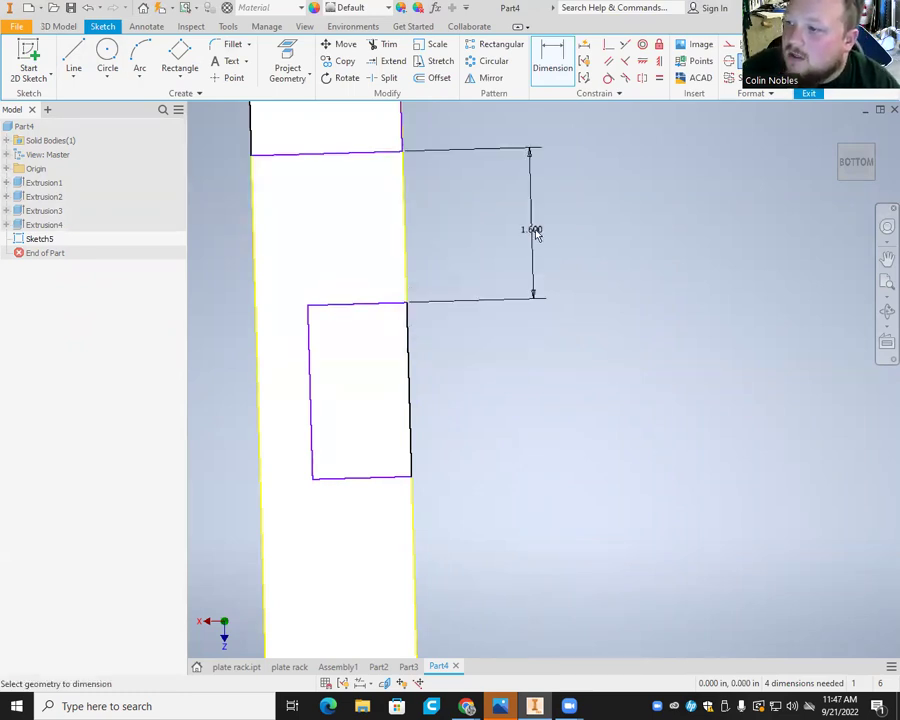
# Dimension the lower rectangle's width, linking it to the 1.6 in gap dimension
pyautogui.click(338, 303)
pyautogui.click(339, 292)
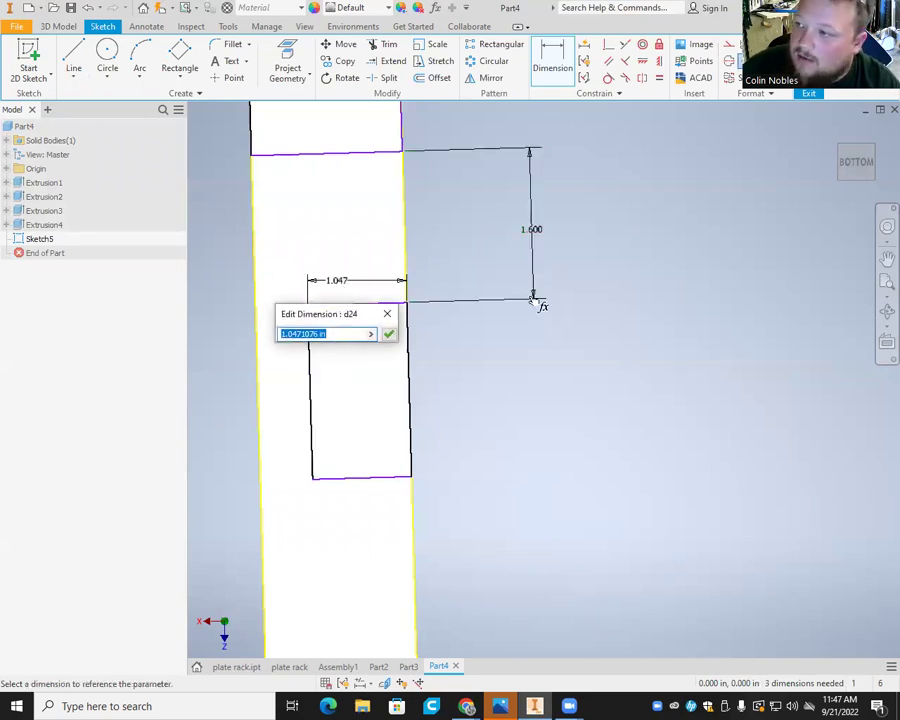
pyautogui.click(460, 292)
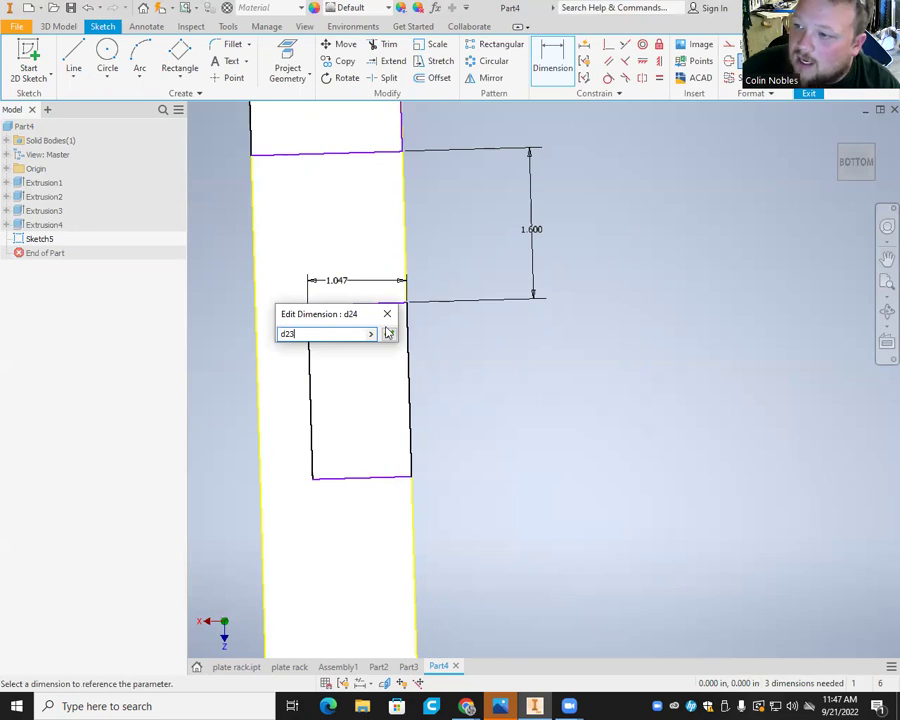
pyautogui.click(388, 333)
# Dimension the upper rectangle's height, linking it to the lower rectangle's 1.6 in width dimension
pyautogui.scroll(-5, 330, 295)
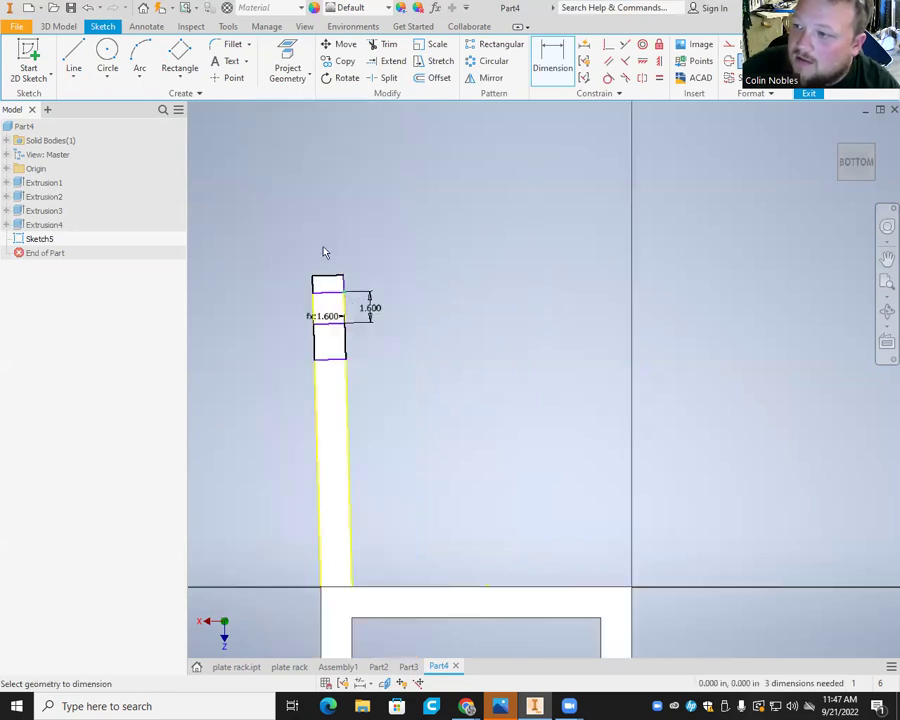
pyautogui.scroll(5, 323, 252)
pyautogui.click(362, 237)
pyautogui.click(381, 235)
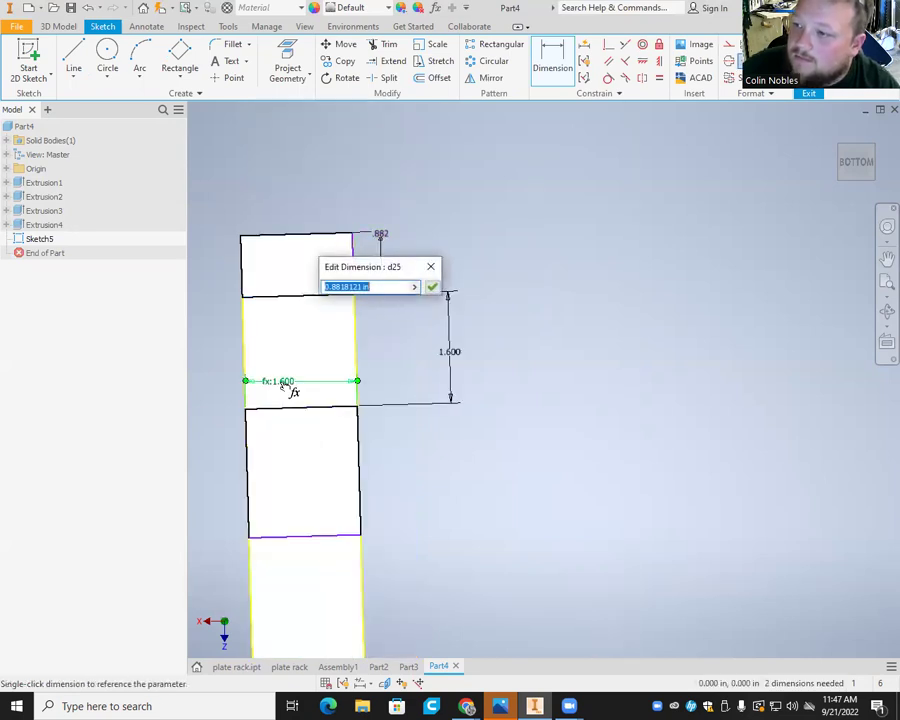
pyautogui.click(283, 384)
pyautogui.click(431, 287)
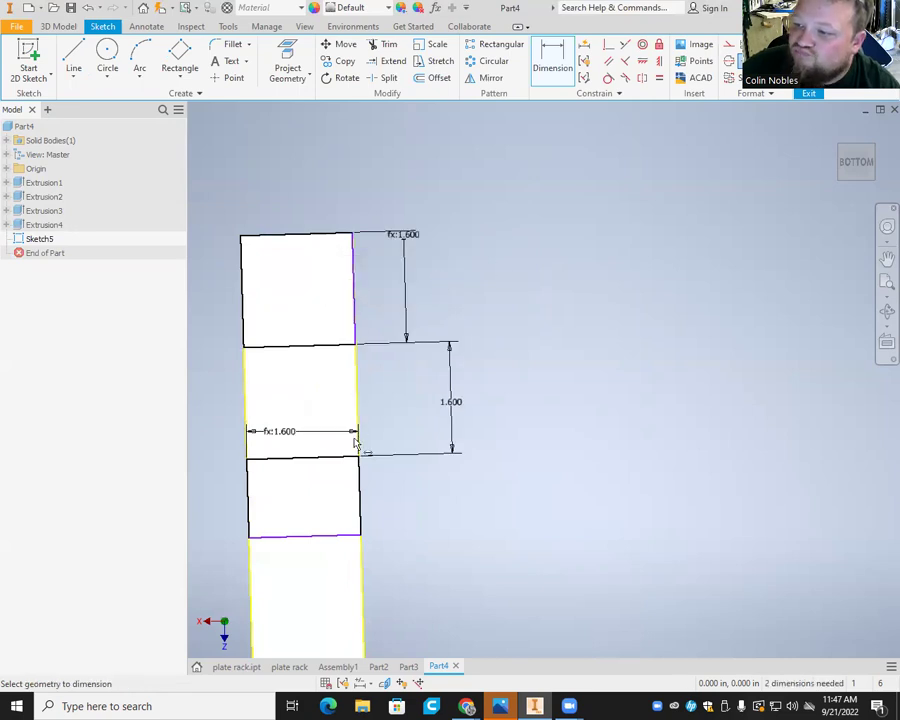
# Dimension the lower rectangle's height to 1.6 in between its two short edges across the post
pyautogui.click(322, 537)
pyautogui.click(325, 456)
pyautogui.click(405, 500)
pyautogui.write('.1')
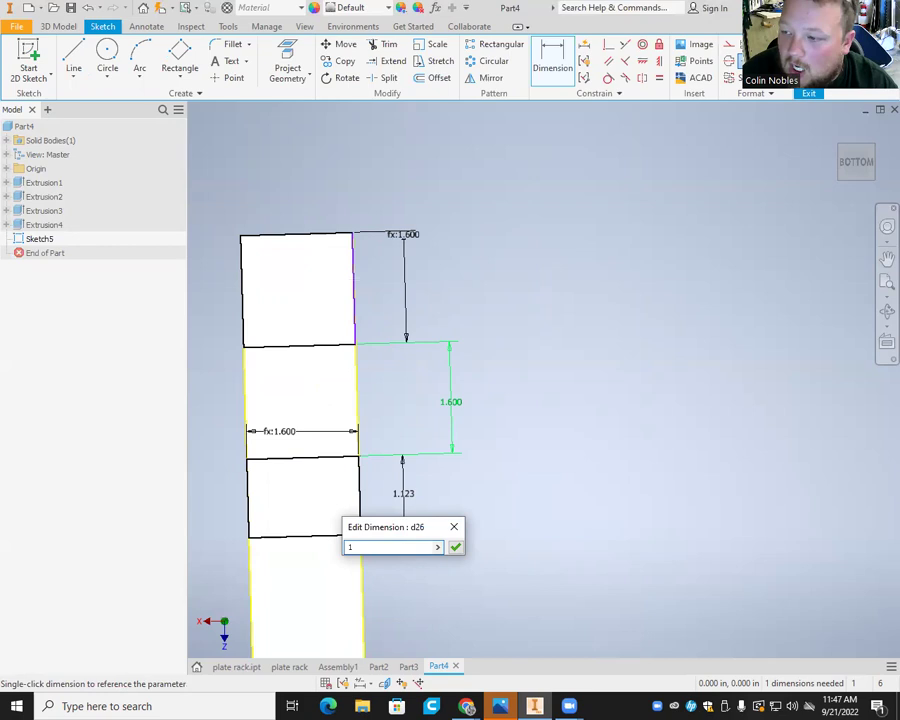
pyautogui.write('6')
pyautogui.press('Return')
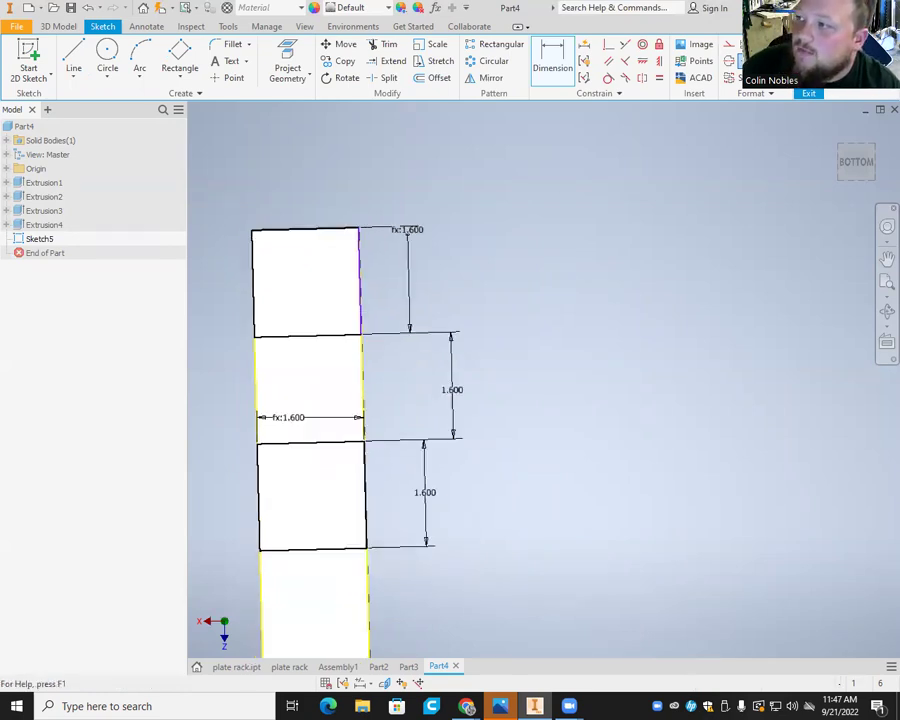
# Finish the sketch and extrude both rectangles 8 in across the seat as back rails joined to the post
pyautogui.click(808, 65)
pyautogui.click(70, 60)
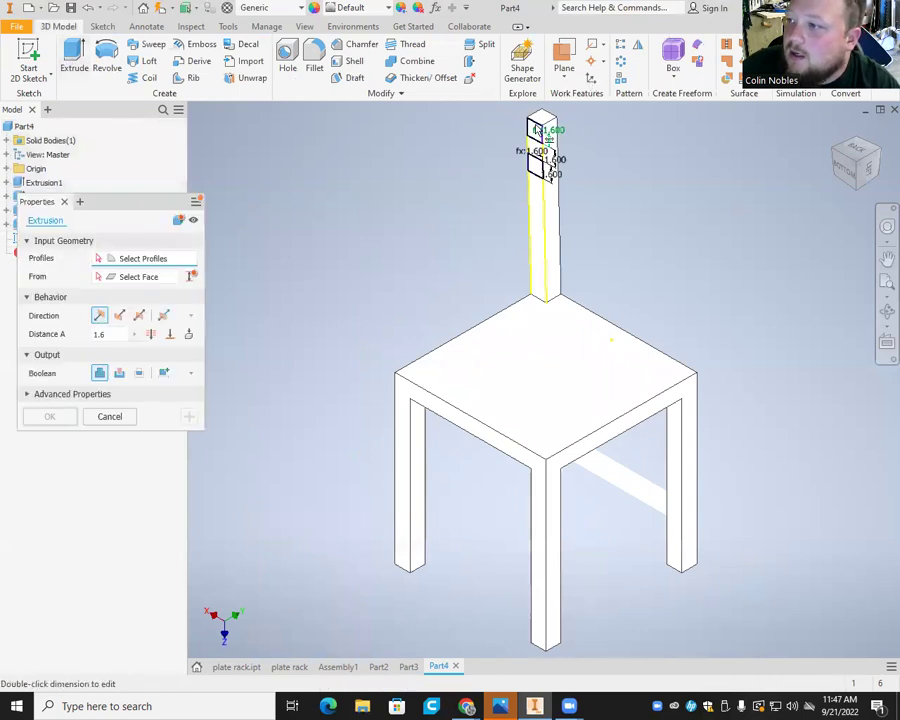
pyautogui.scroll(-5, 540, 125)
pyautogui.click(542, 160)
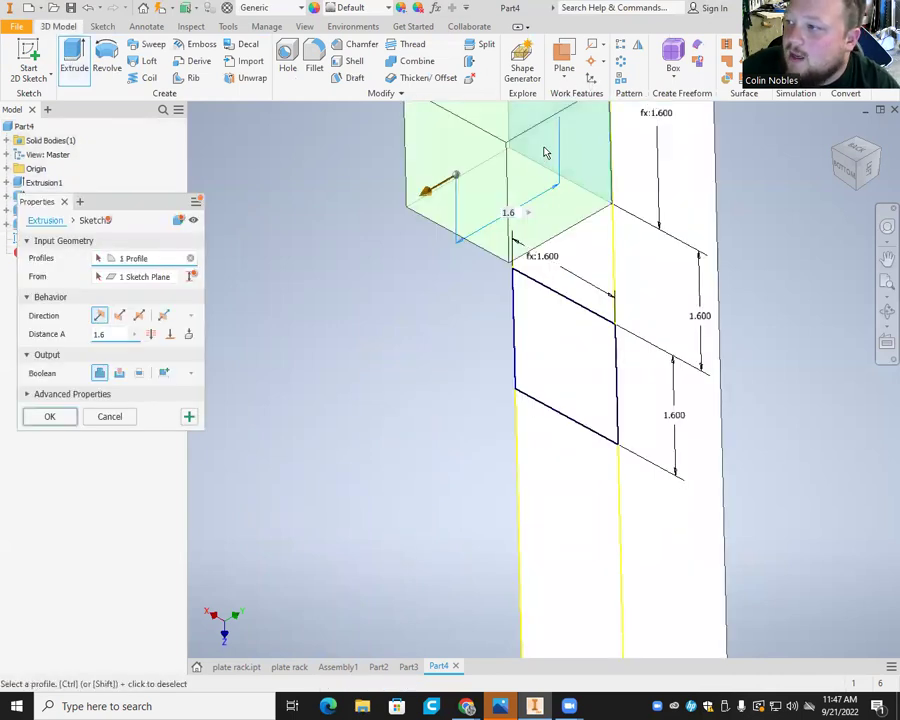
pyautogui.click(588, 395)
pyautogui.scroll(5, 585, 392)
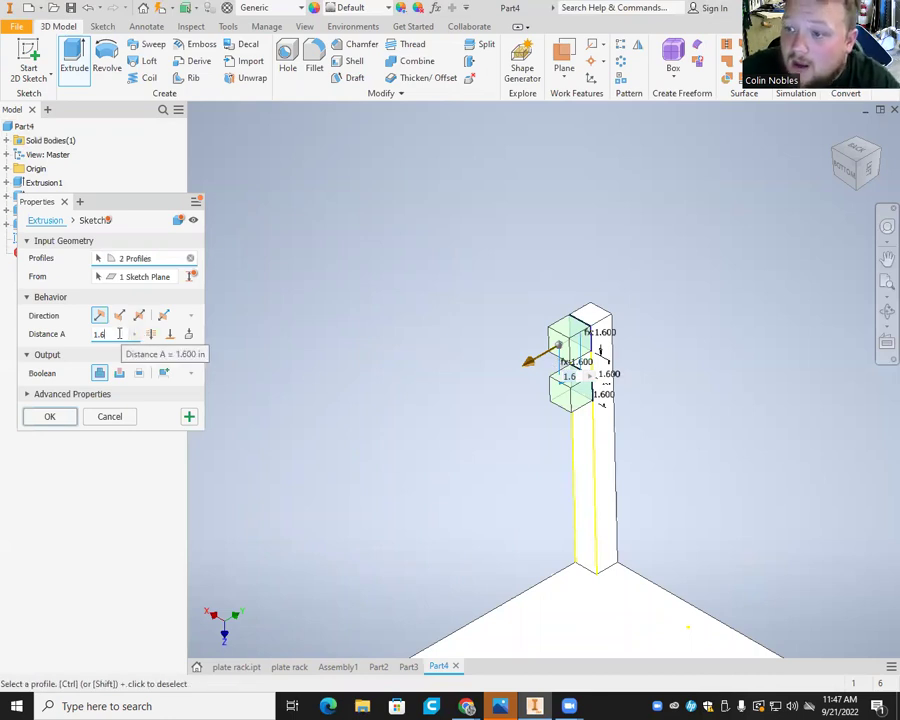
pyautogui.write('8')
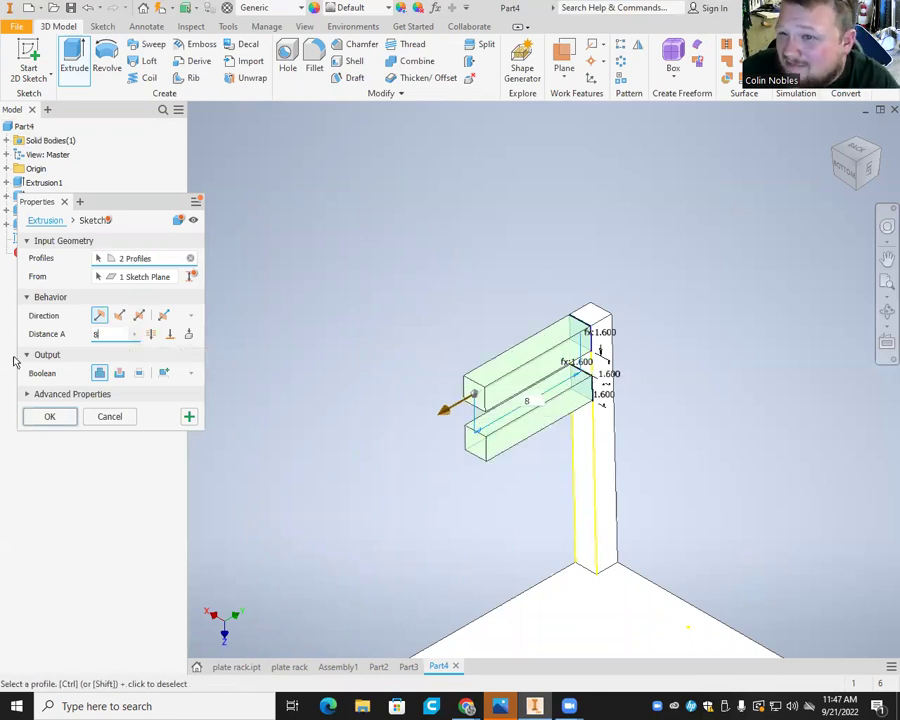
pyautogui.click(49, 417)
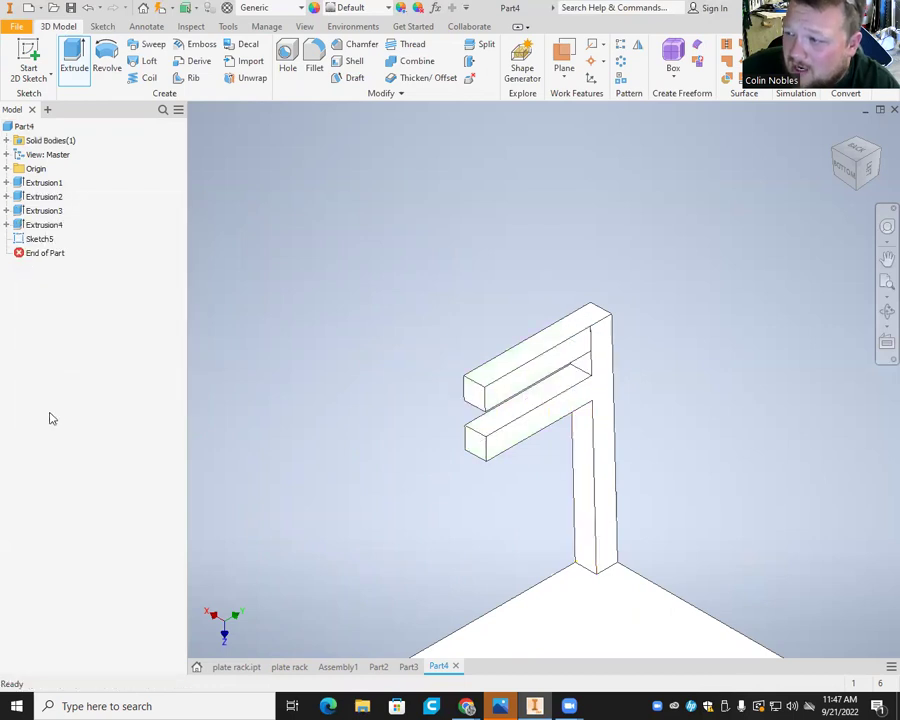
pyautogui.scroll(5, 334, 420)
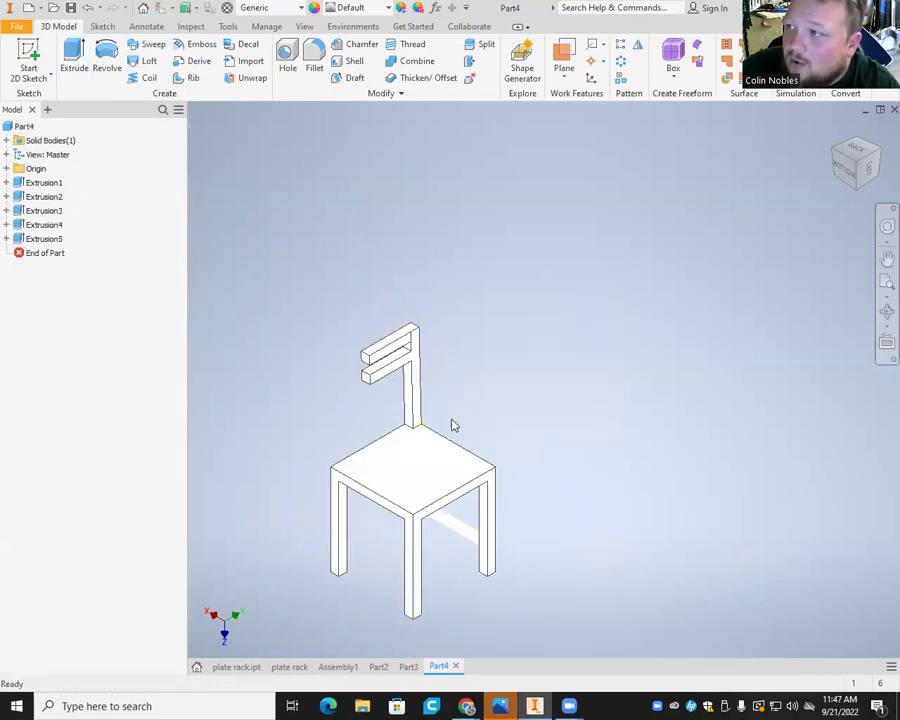
pyautogui.click(566, 80)
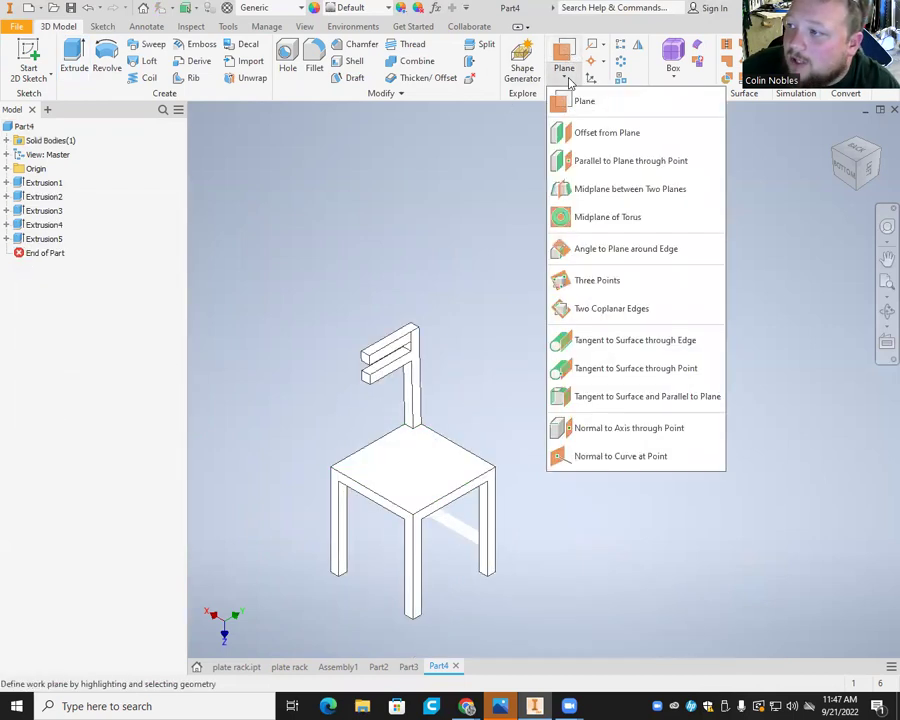
pyautogui.click(614, 186)
pyautogui.scroll(-6, 442, 506)
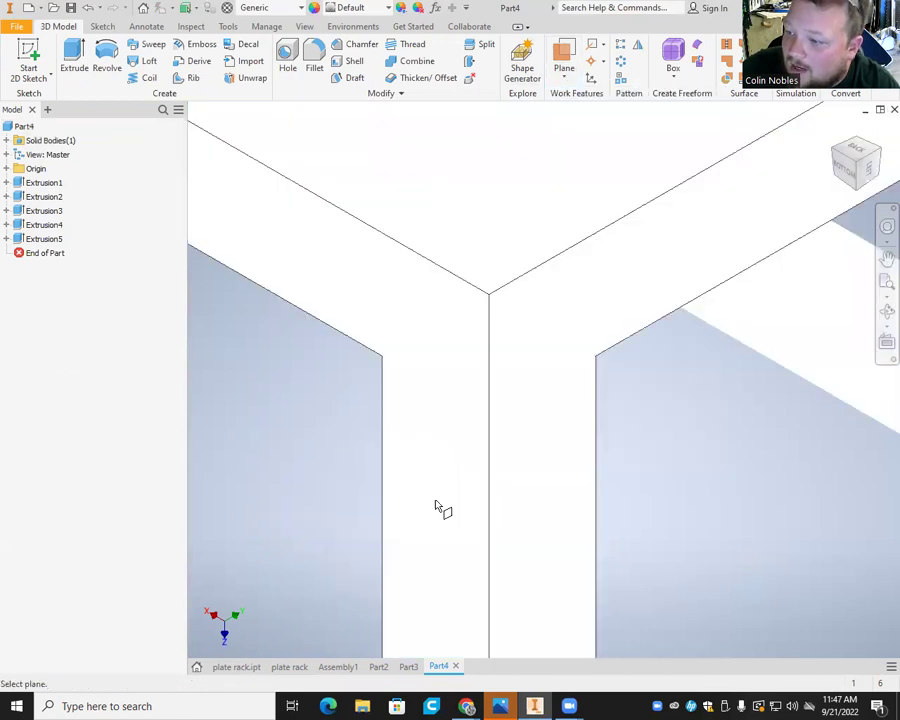
pyautogui.click(438, 404)
pyautogui.scroll(5, 520, 340)
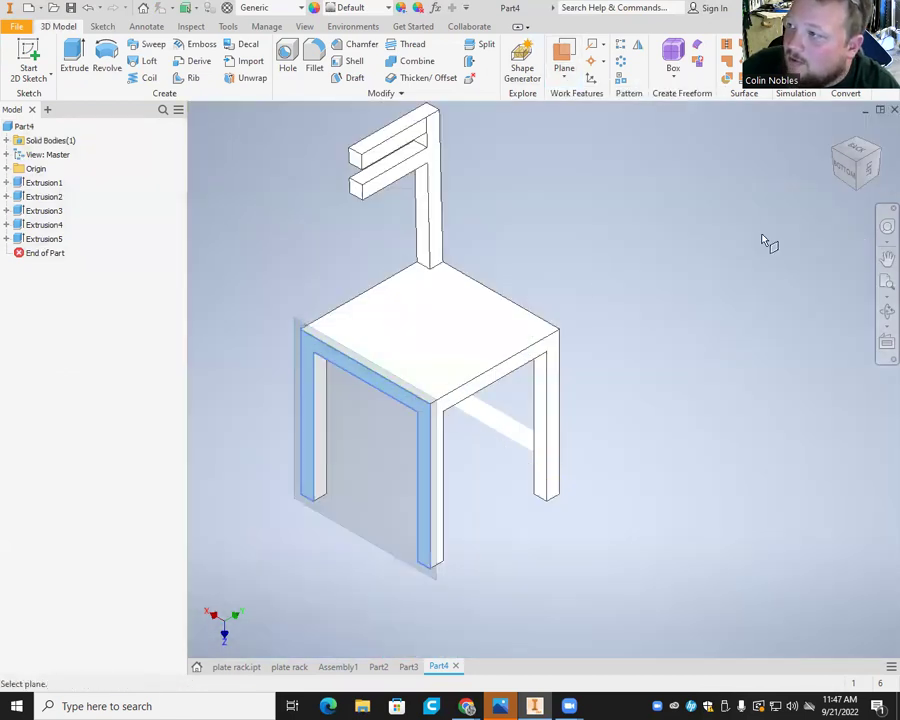
# Create a work plane midway between the chair's two opposite outer side faces
pyautogui.click(564, 78)
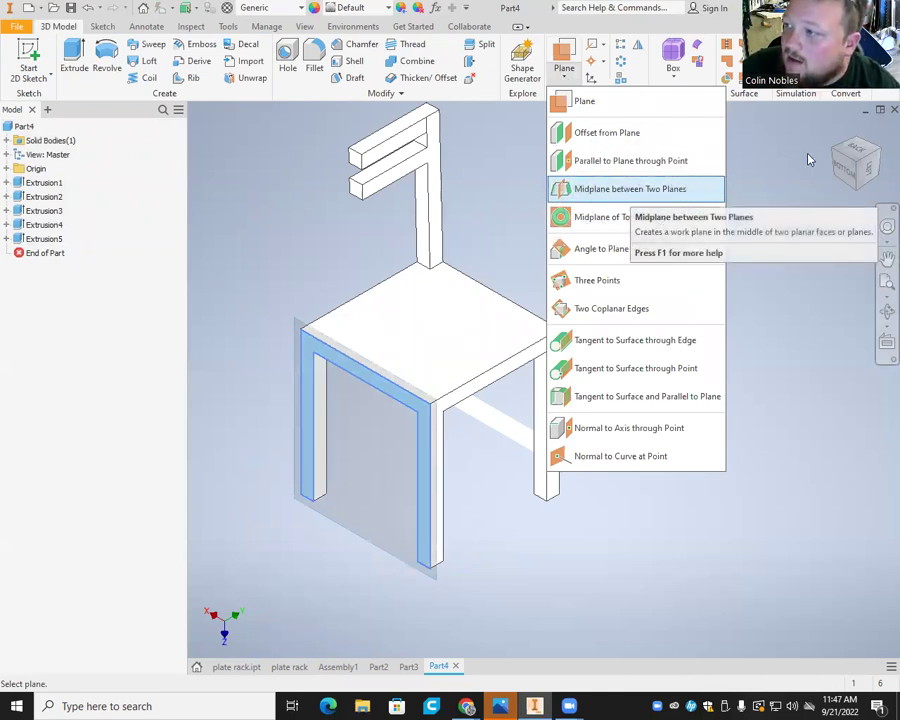
pyautogui.click(741, 185)
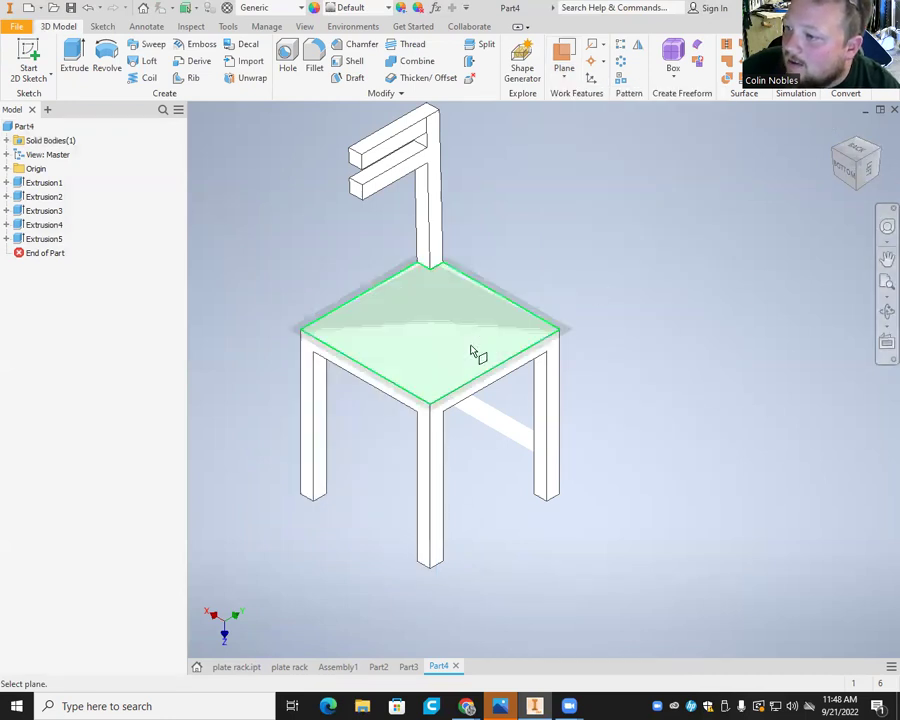
pyautogui.click(428, 418)
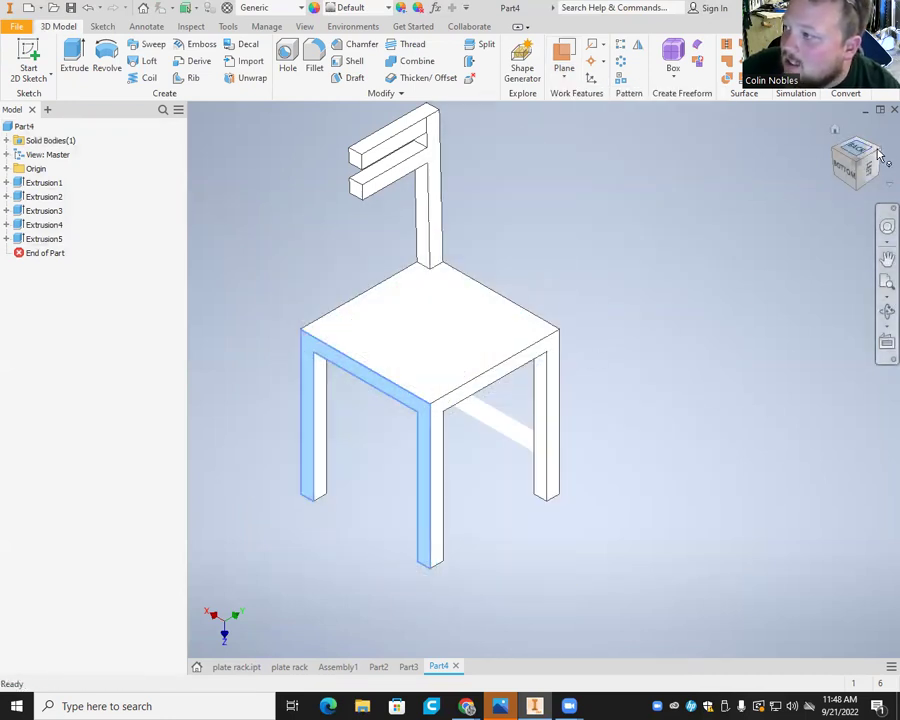
pyautogui.keyDown('shift'); pyautogui.moveTo(714, 198); pyautogui.dragTo(646, 386, button='middle'); pyautogui.keyUp('shift')
pyautogui.click(675, 405)
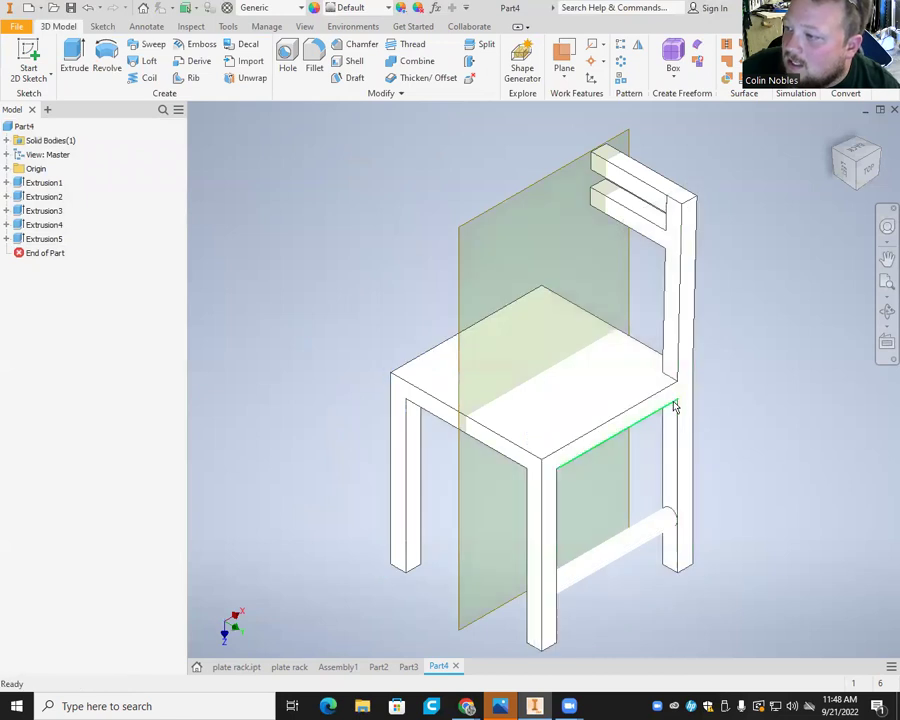
# Mirror the back rails, the back post and the round lower crossbar about the new midplane
pyautogui.click(638, 45)
pyautogui.click(648, 195)
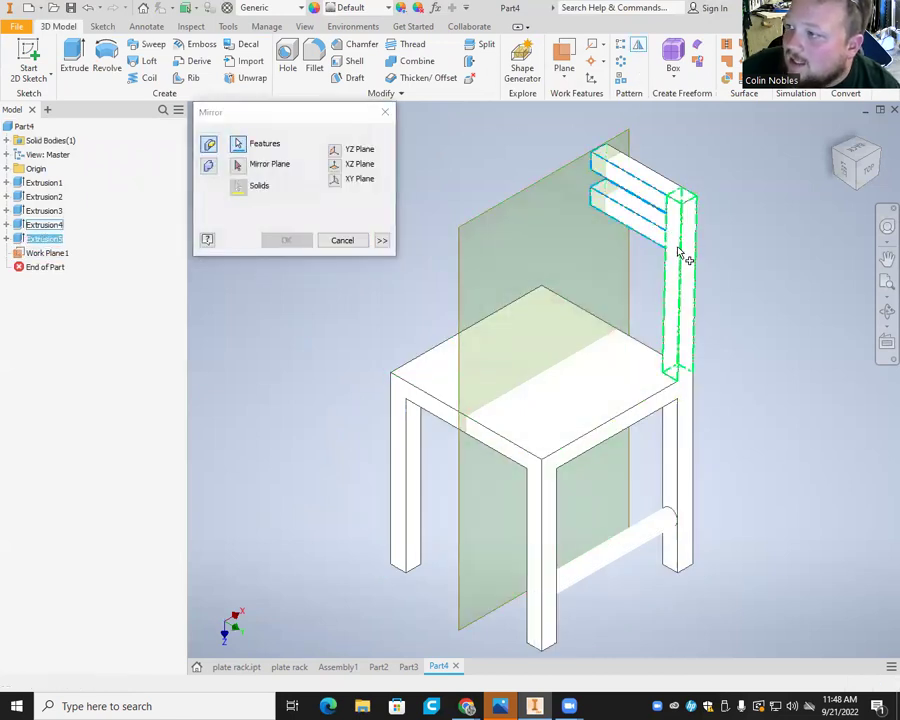
pyautogui.click(683, 325)
pyautogui.click(628, 553)
pyautogui.click(237, 164)
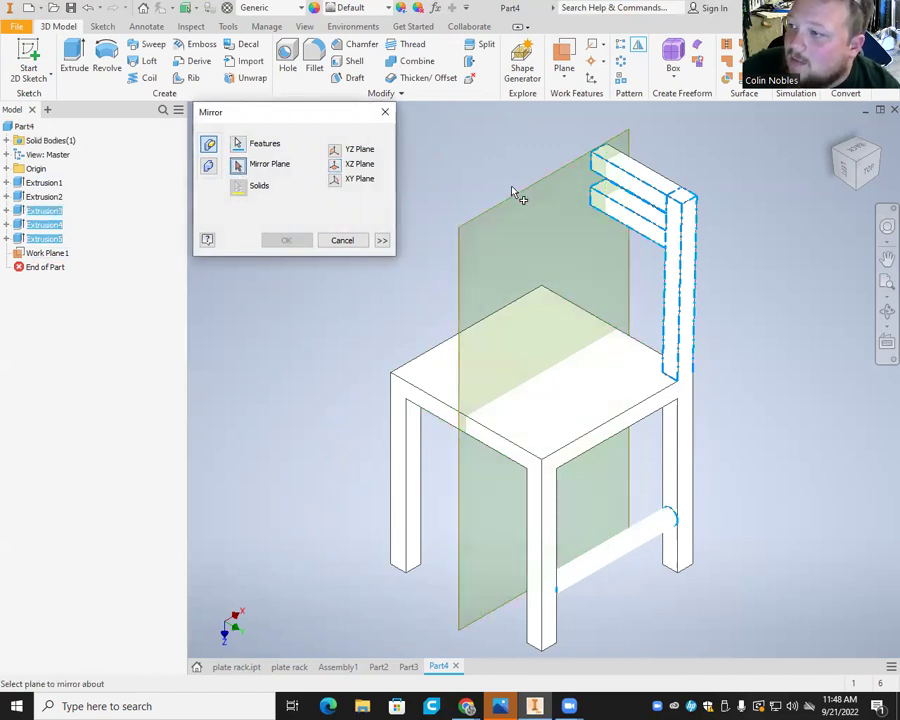
pyautogui.click(514, 199)
pyautogui.click(300, 241)
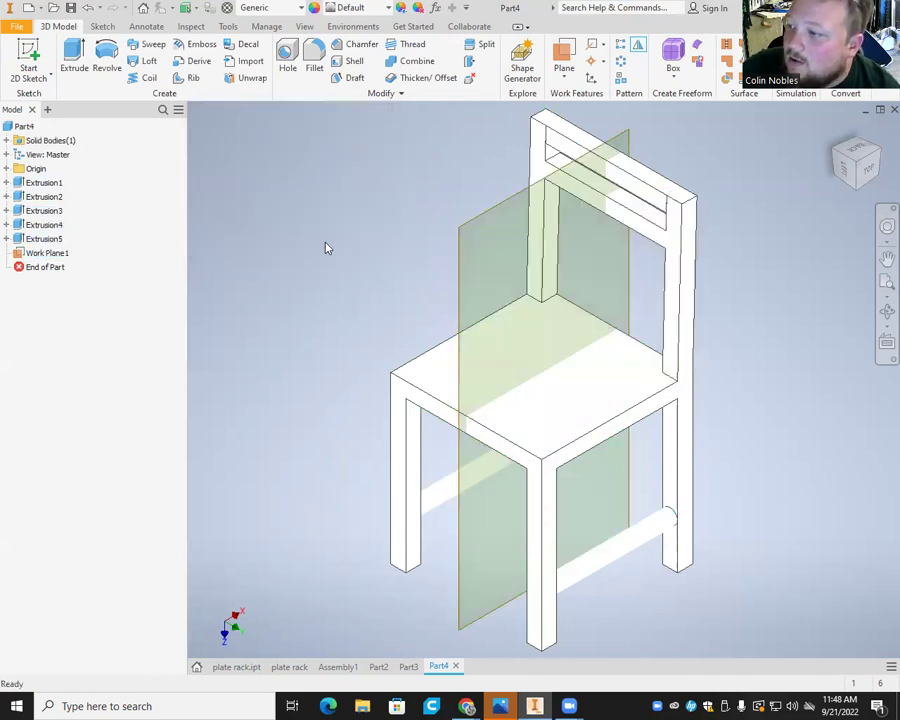
pyautogui.click(833, 157)
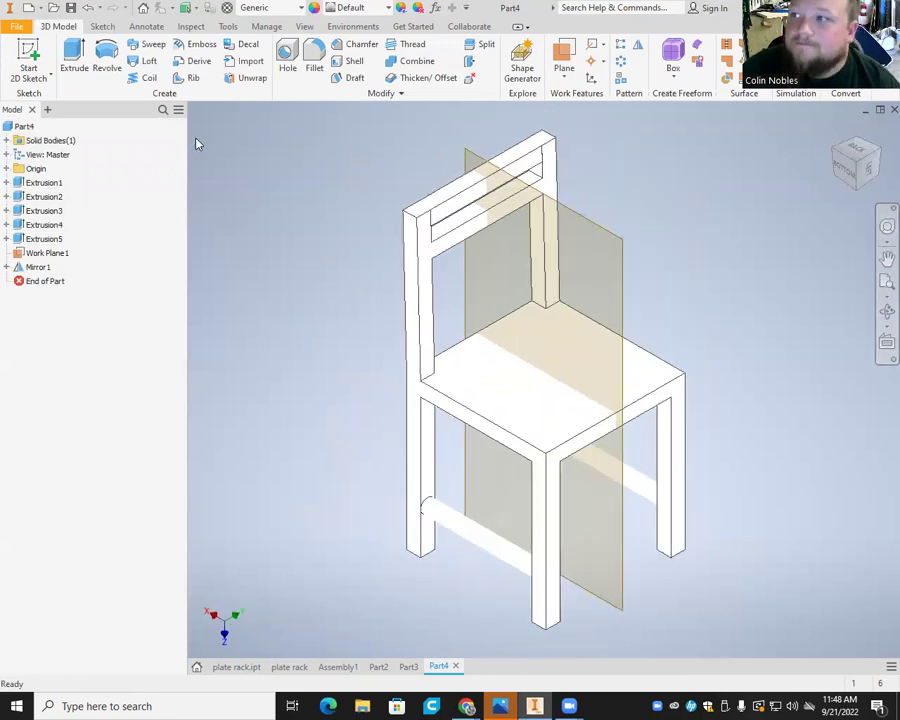